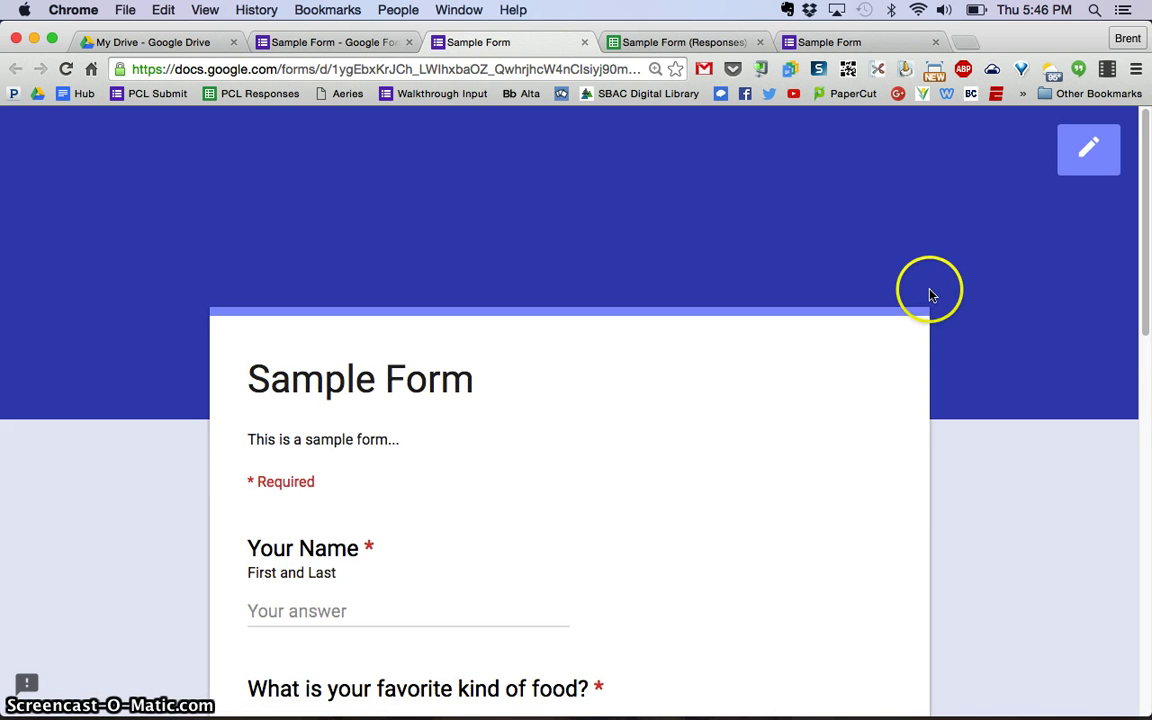
# Scroll through the live Sample Form's questions and return to its browser window.
pyautogui.scroll(-3, 949, 311)
pyautogui.scroll(-5, 949, 311)
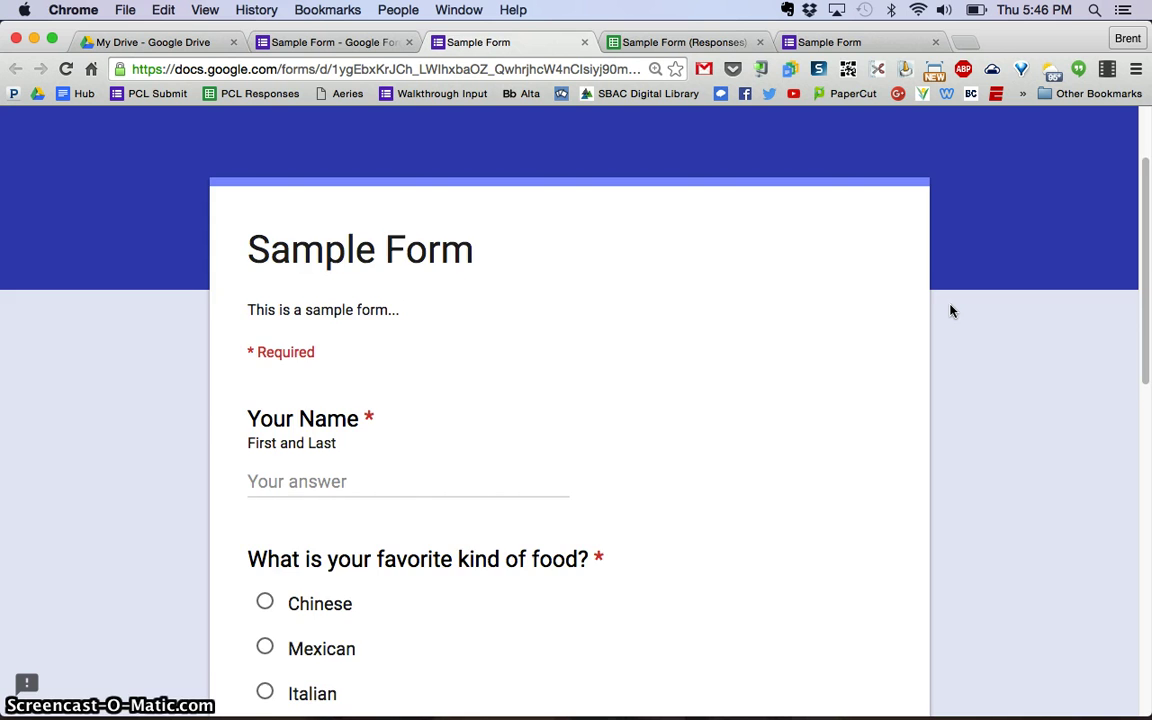
pyautogui.click(895, 316)
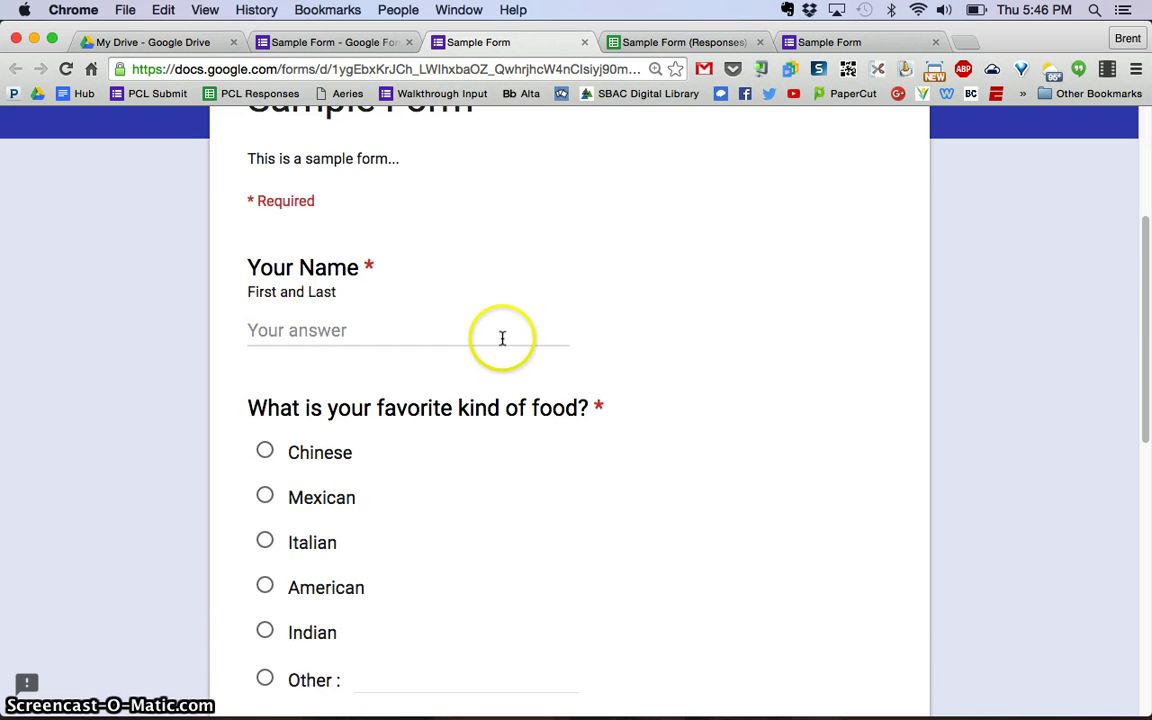
pyautogui.scroll(-6, 503, 383)
pyautogui.scroll(-6, 503, 383)
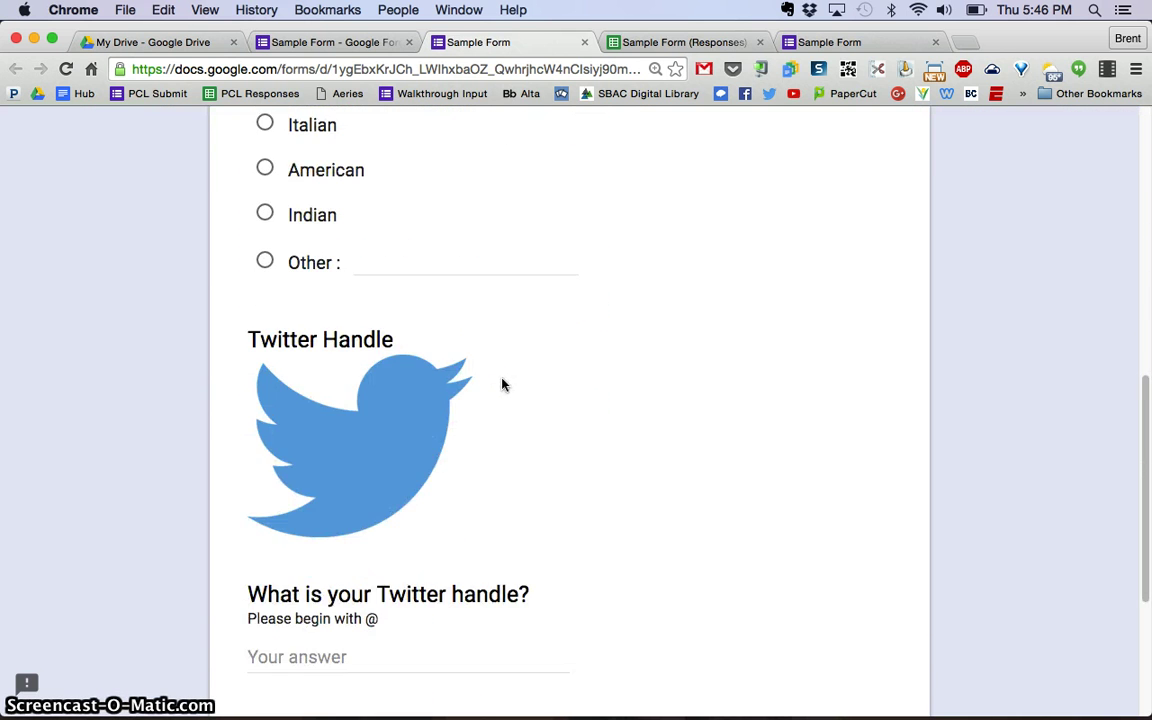
pyautogui.click(327, 442)
pyautogui.scroll(-3, 389, 458)
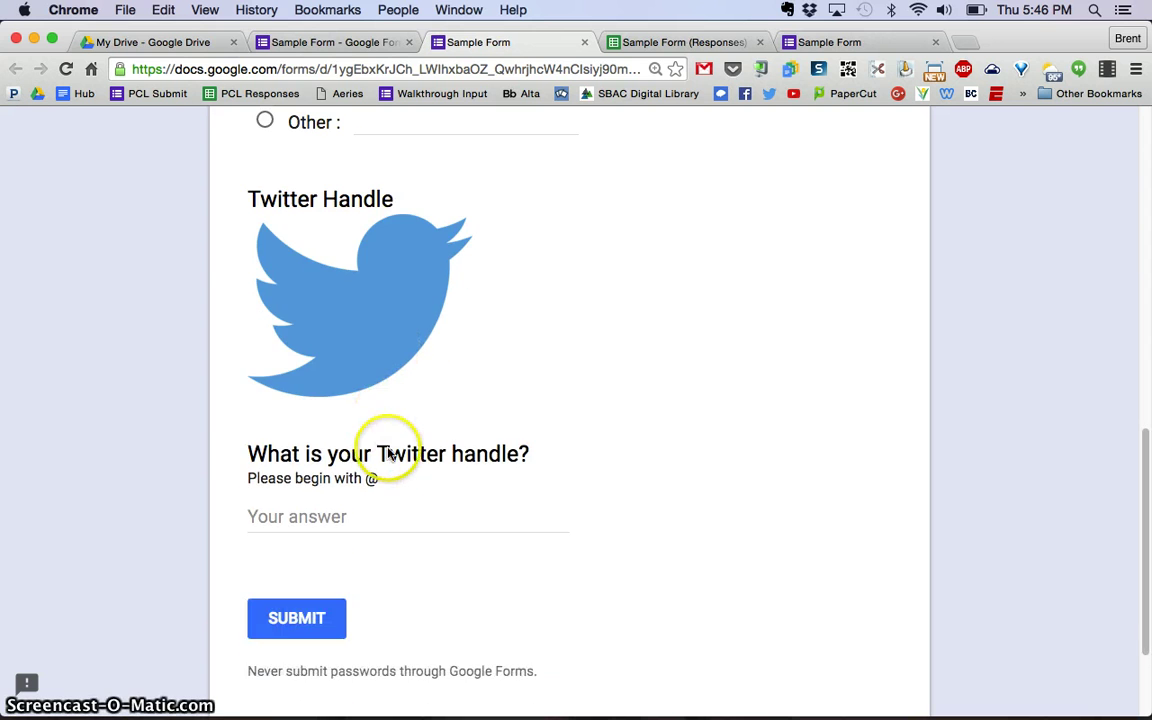
pyautogui.scroll(15, 522, 314)
pyautogui.hotkey('ctrl', 'Up')
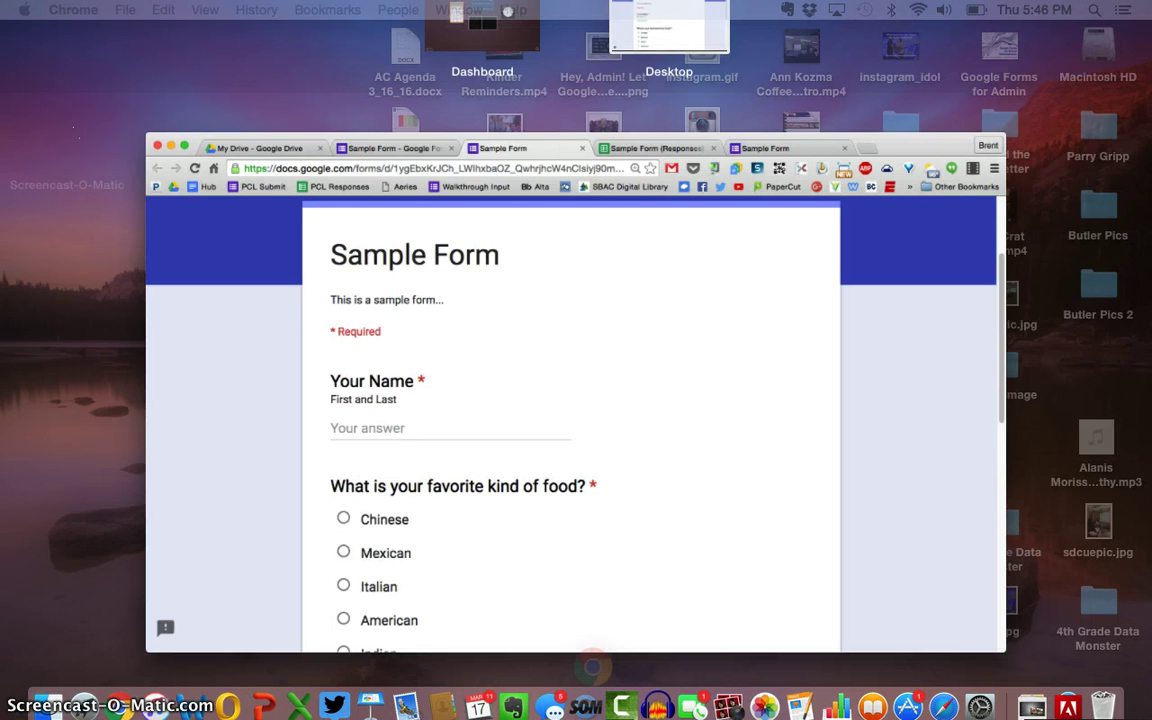
pyautogui.click(574, 510)
# Enter the respondent's name and choose Mexican as the favourite food.
pyautogui.click(302, 413)
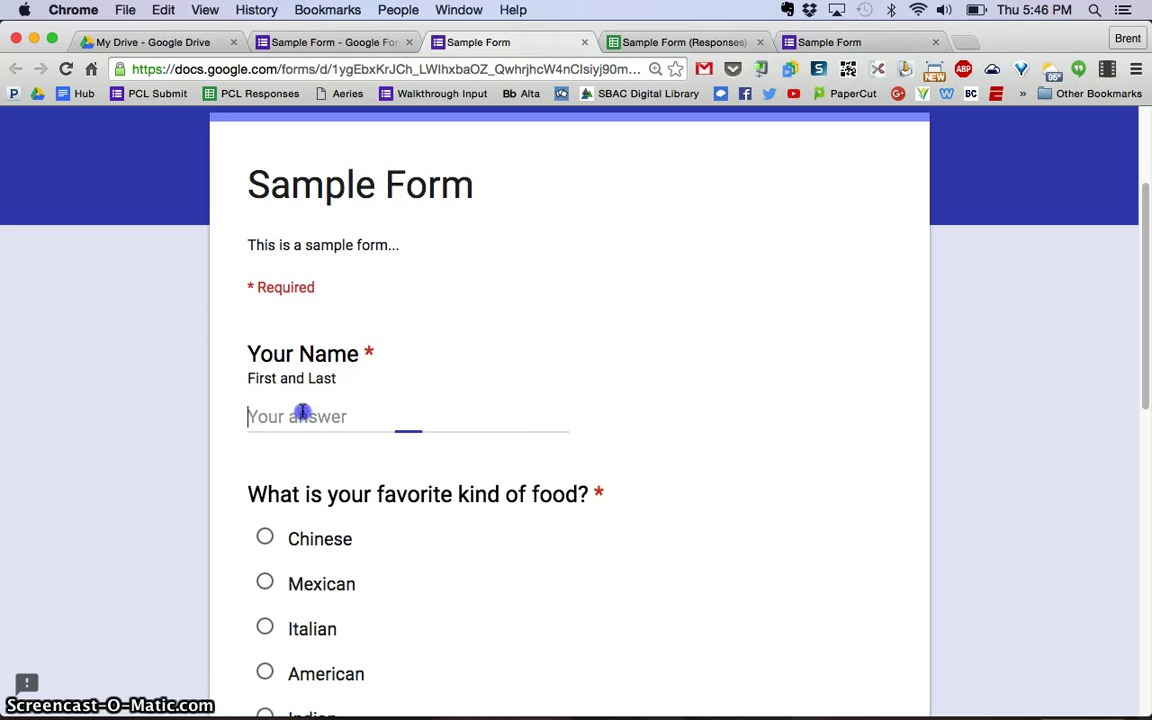
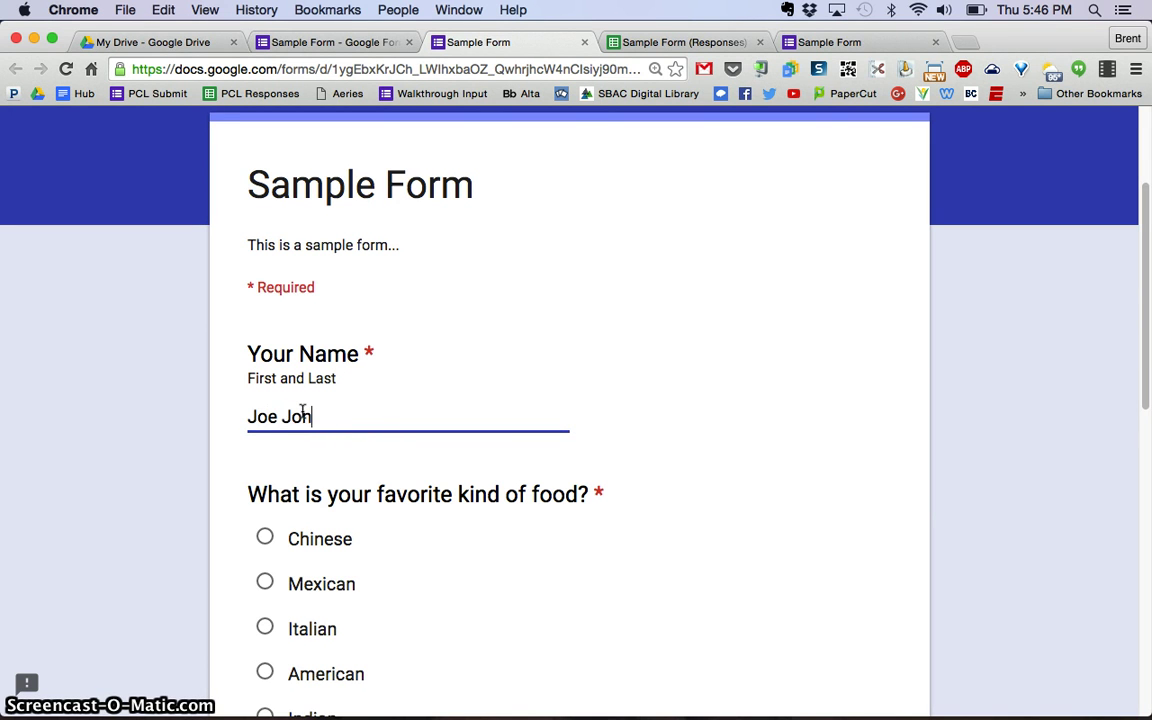
pyautogui.scroll(-2, 330, 415)
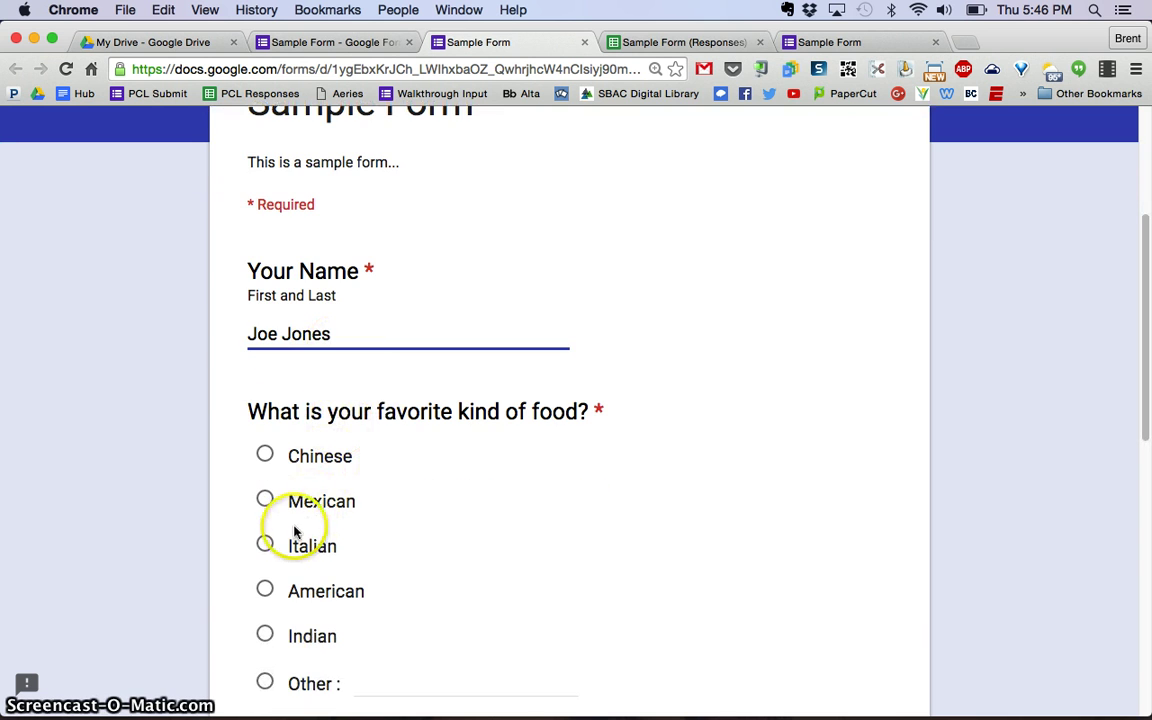
pyautogui.click(266, 502)
# Enter a Twitter handle and submit the test response.
pyautogui.scroll(-8, 453, 468)
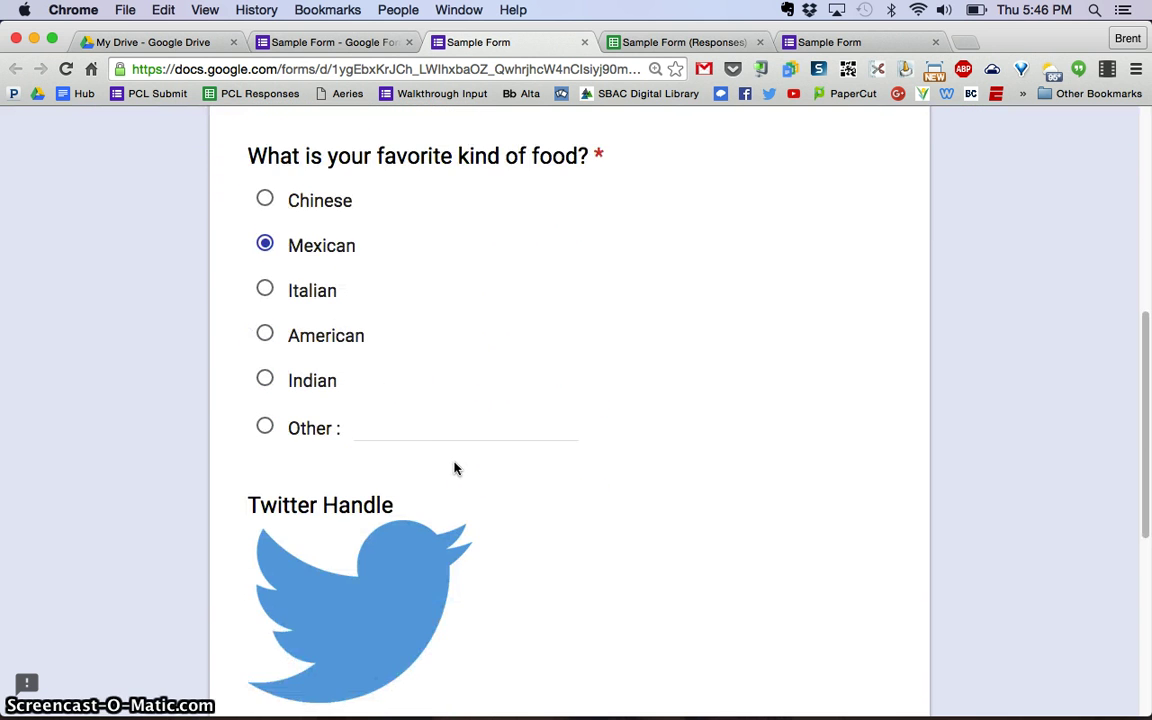
pyautogui.scroll(-5, 453, 468)
pyautogui.click(348, 469)
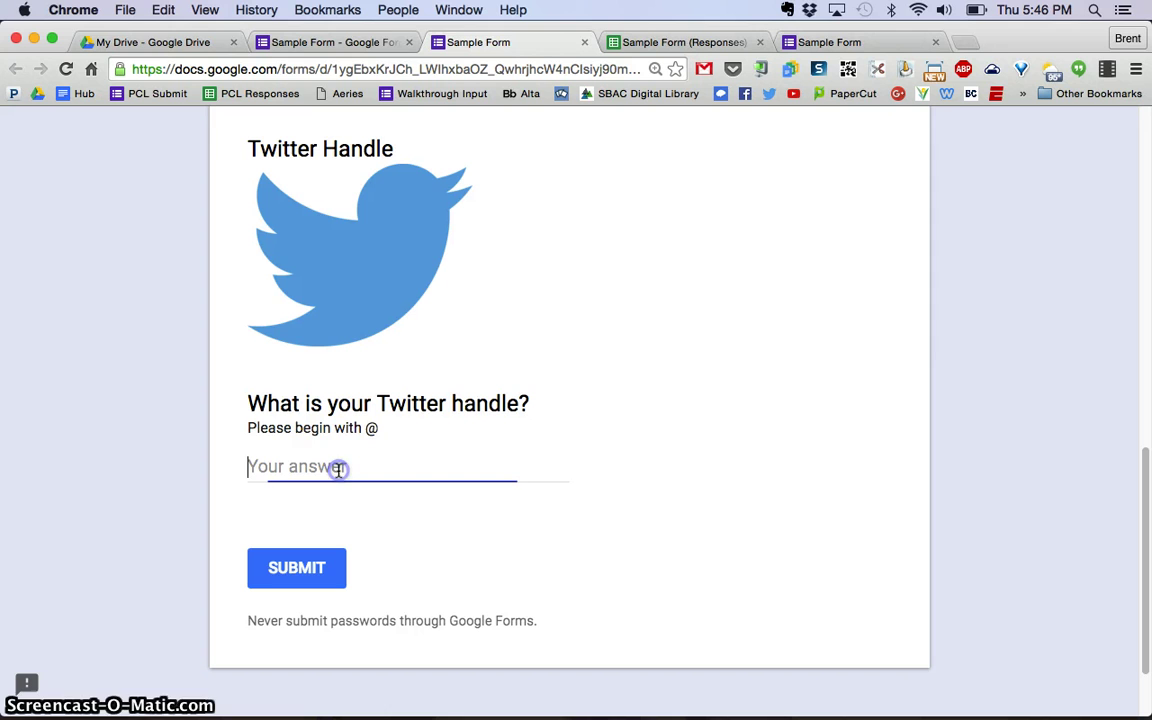
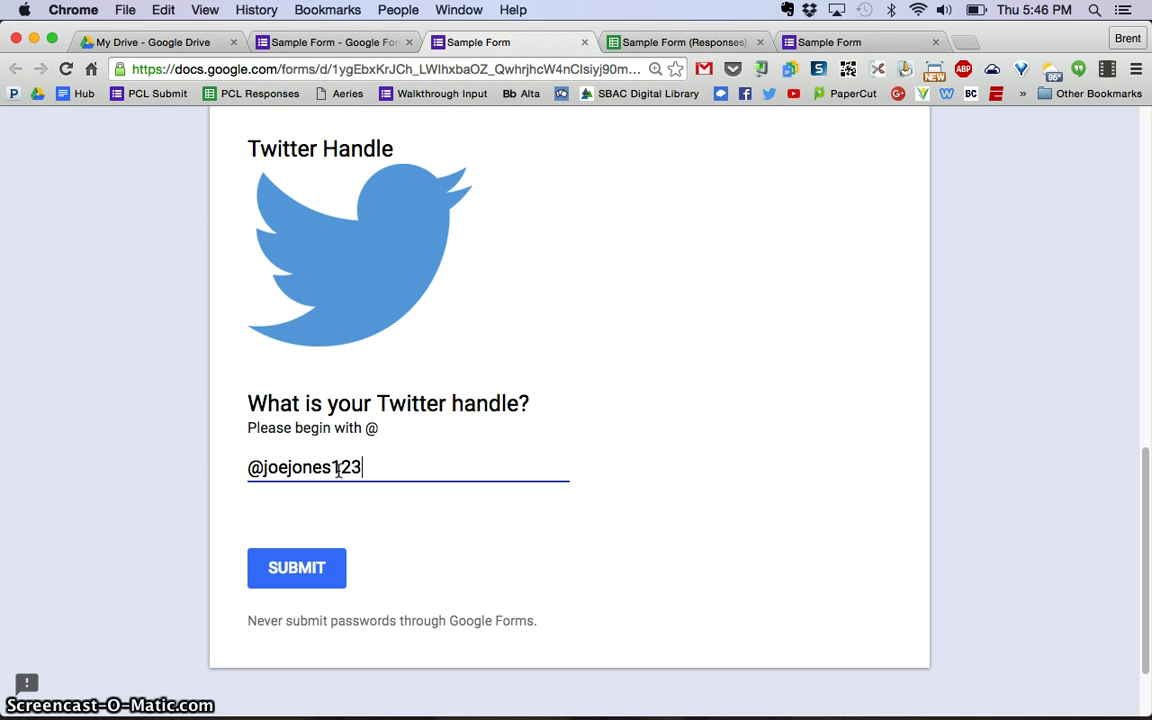
pyautogui.click(312, 566)
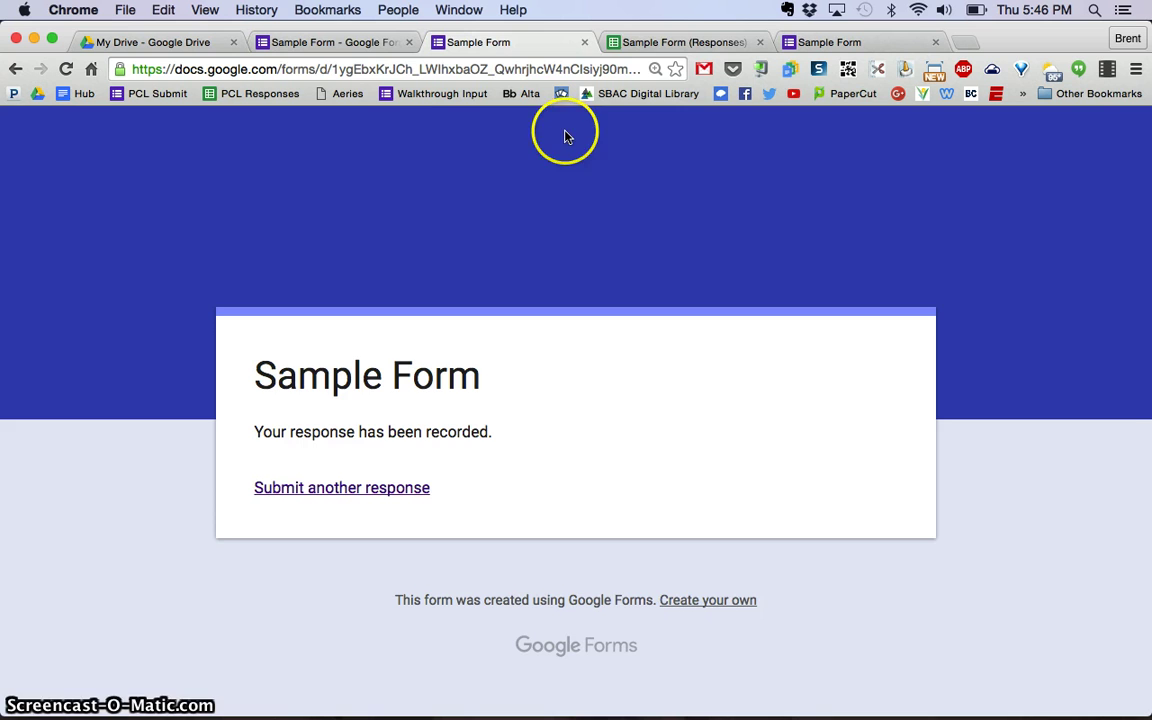
# Confirm the new submission as row 4 of Sample Form (Responses), then go back to the editor.
pyautogui.click(681, 44)
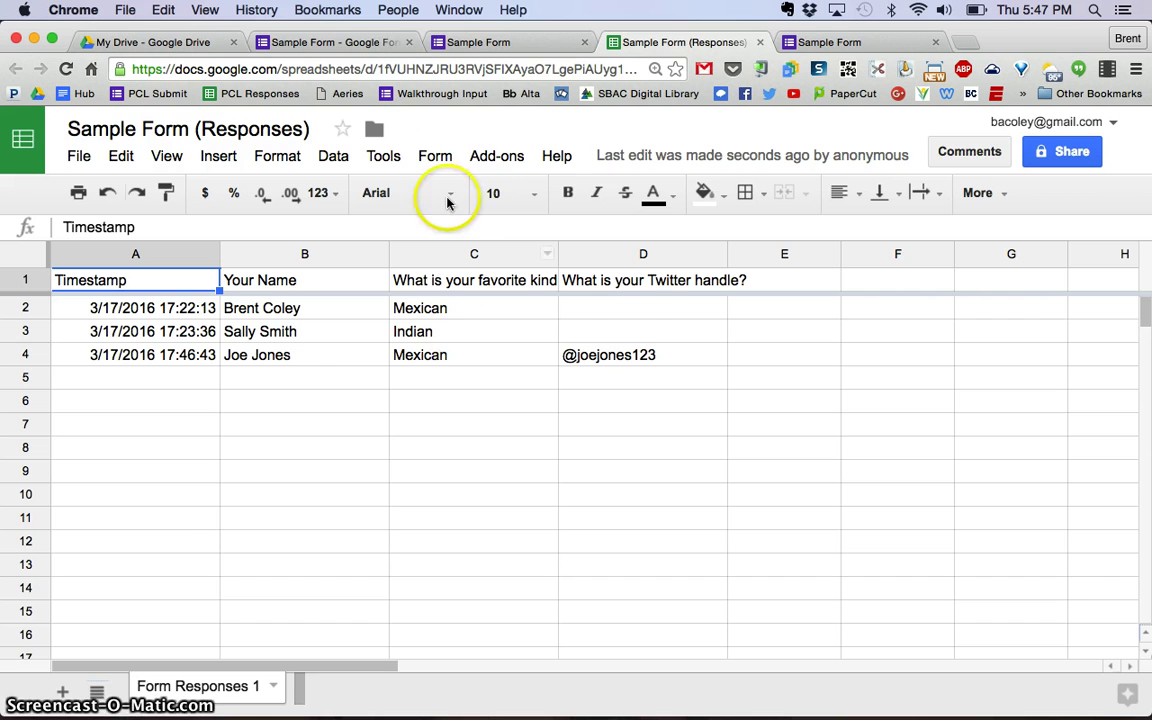
pyautogui.click(357, 42)
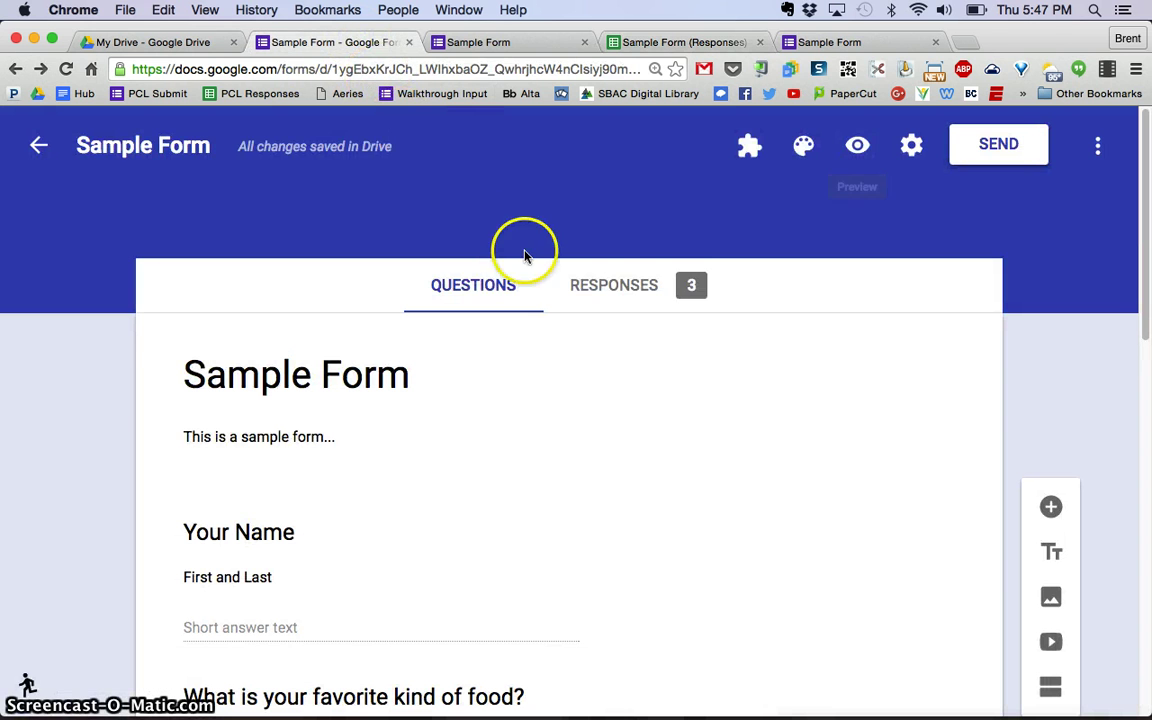
# Step through Individual responses to response 3 of 3, the Mexican test submission.
pyautogui.click(620, 290)
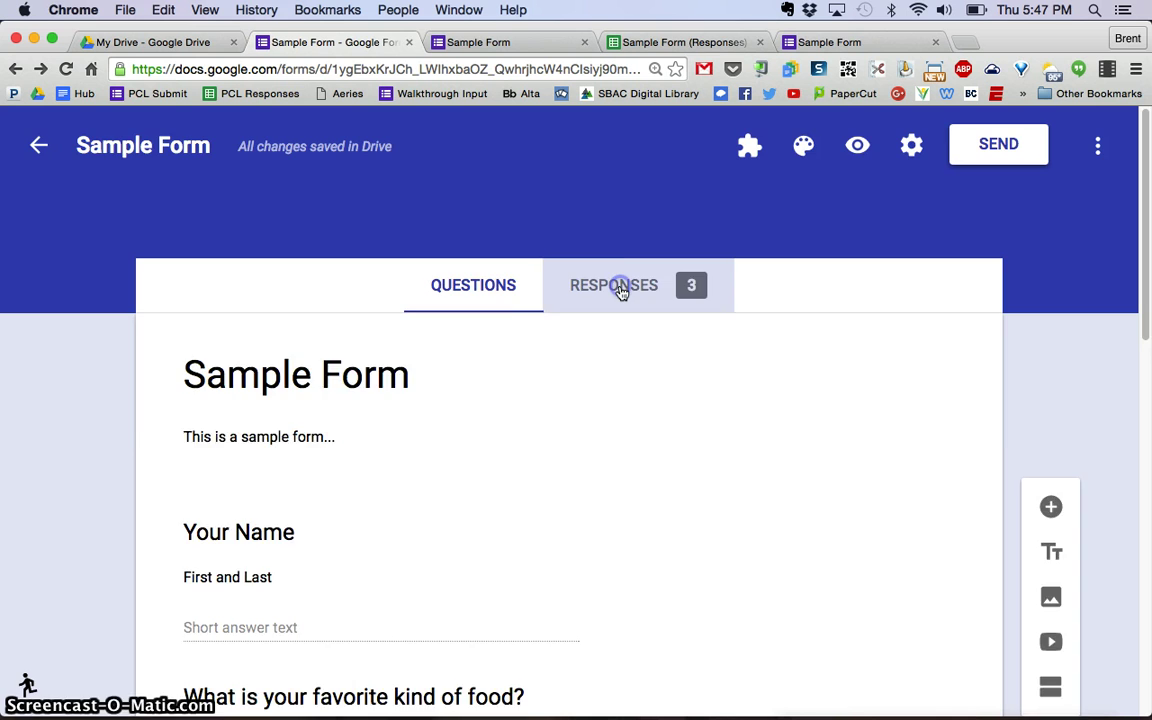
pyautogui.scroll(-1, 715, 356)
pyautogui.scroll(-4, 718, 361)
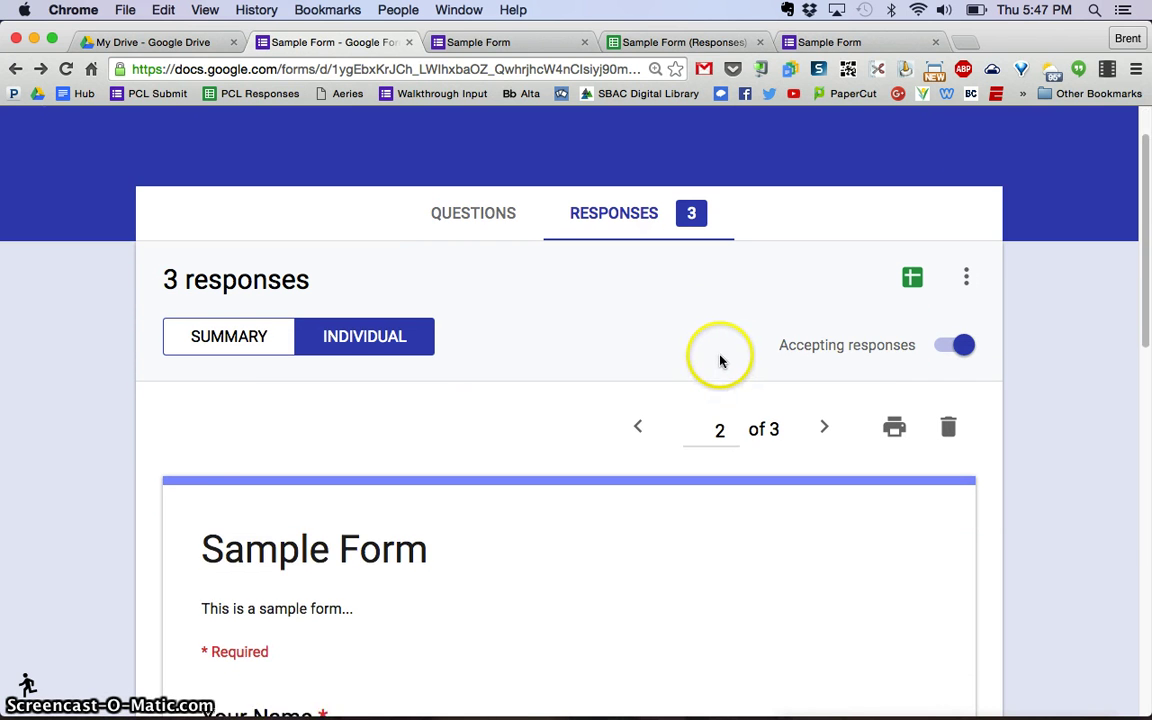
pyautogui.scroll(-1, 718, 385)
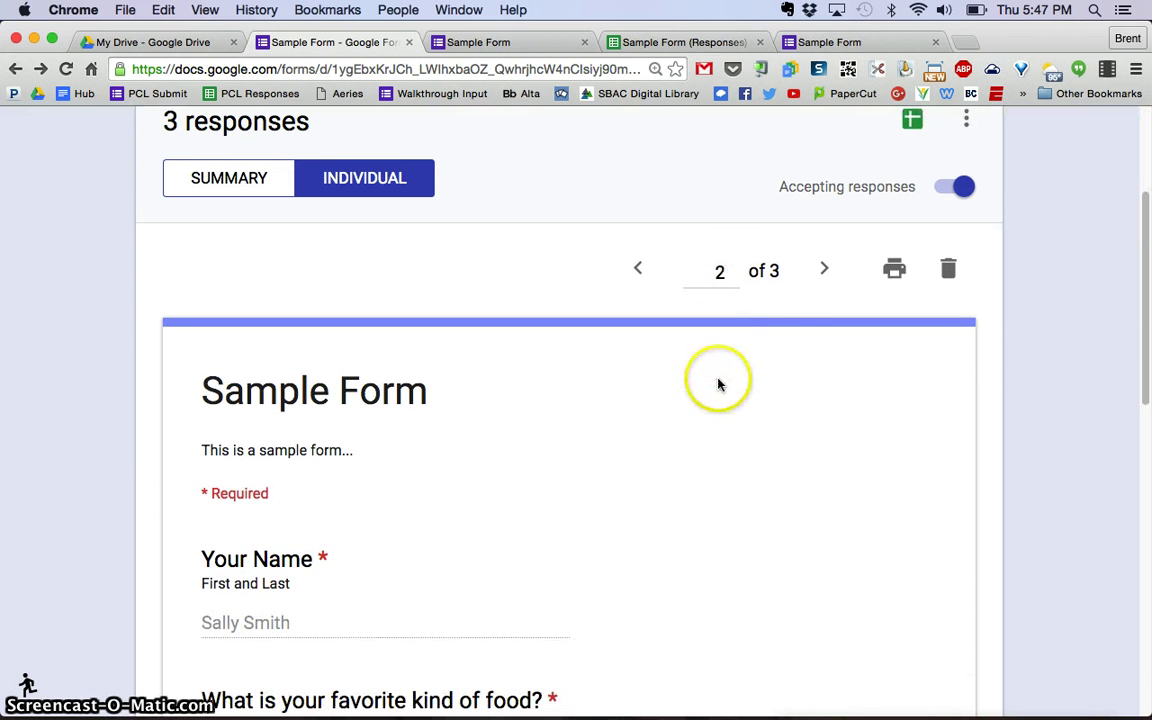
pyautogui.click(826, 271)
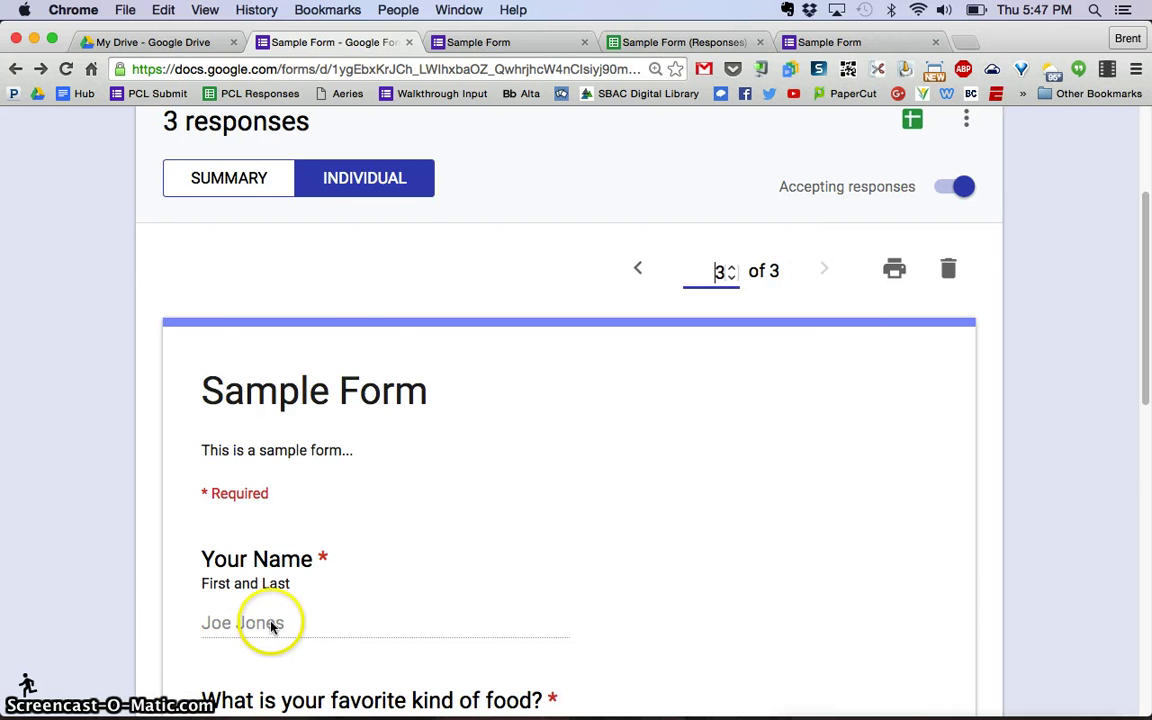
pyautogui.scroll(-8, 279, 620)
pyautogui.scroll(-12, 279, 620)
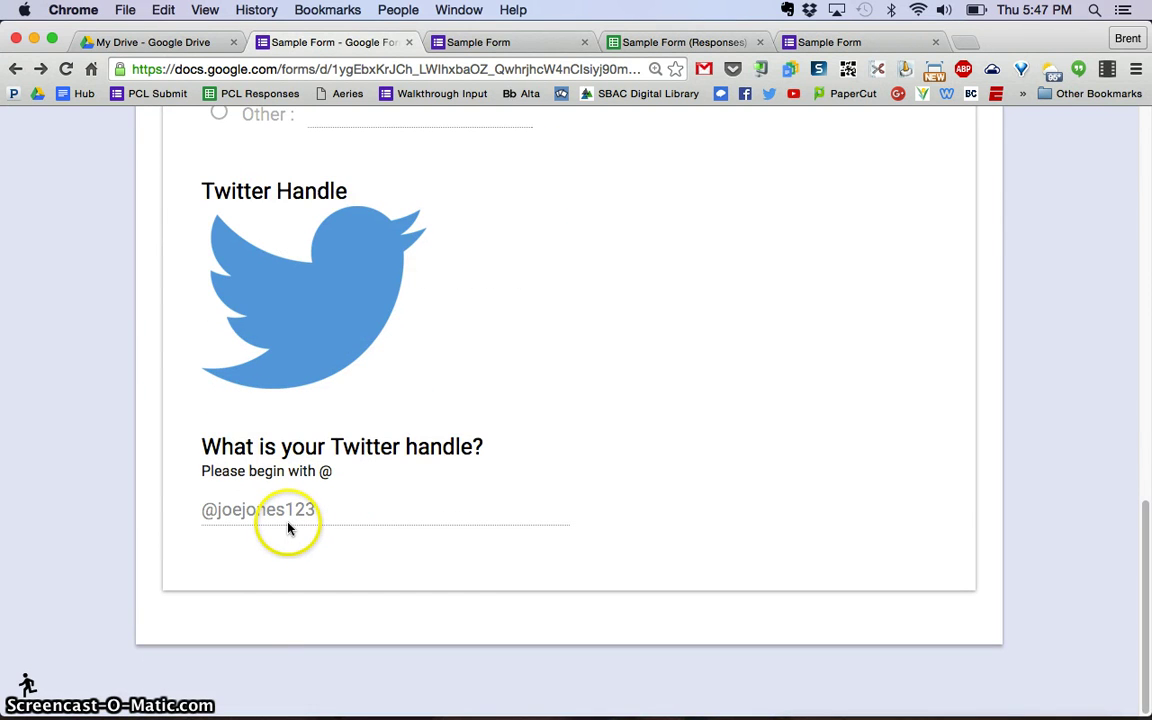
pyautogui.scroll(20, 288, 528)
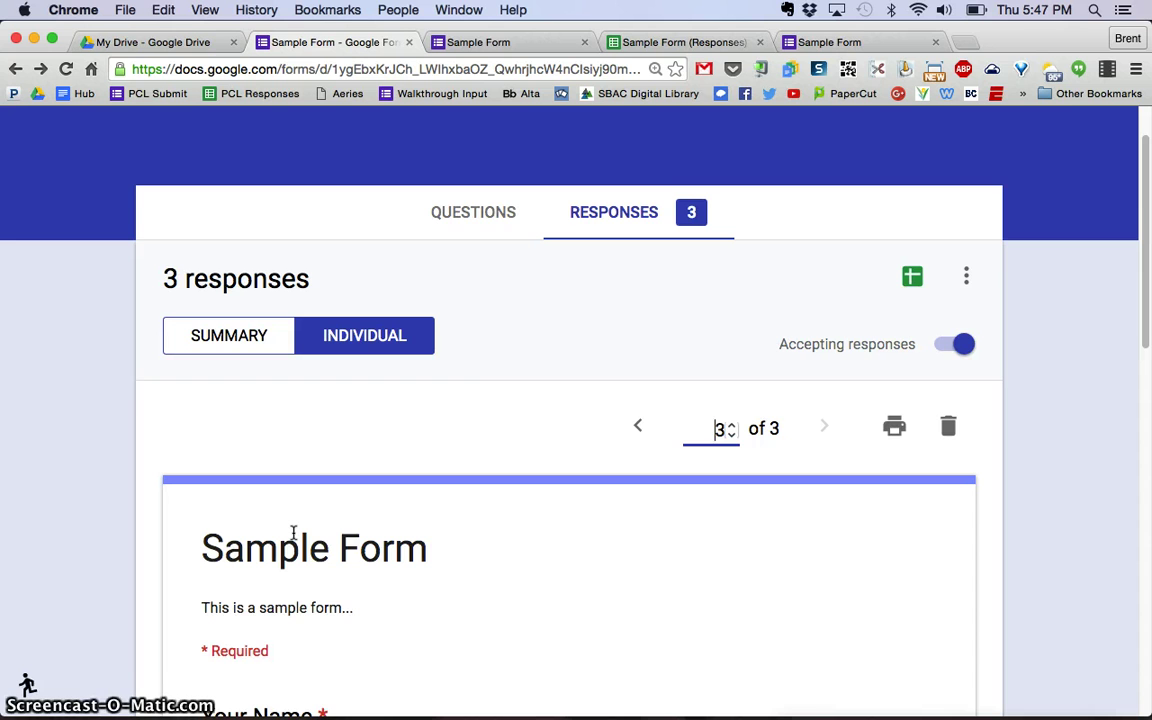
pyautogui.scroll(2, 294, 531)
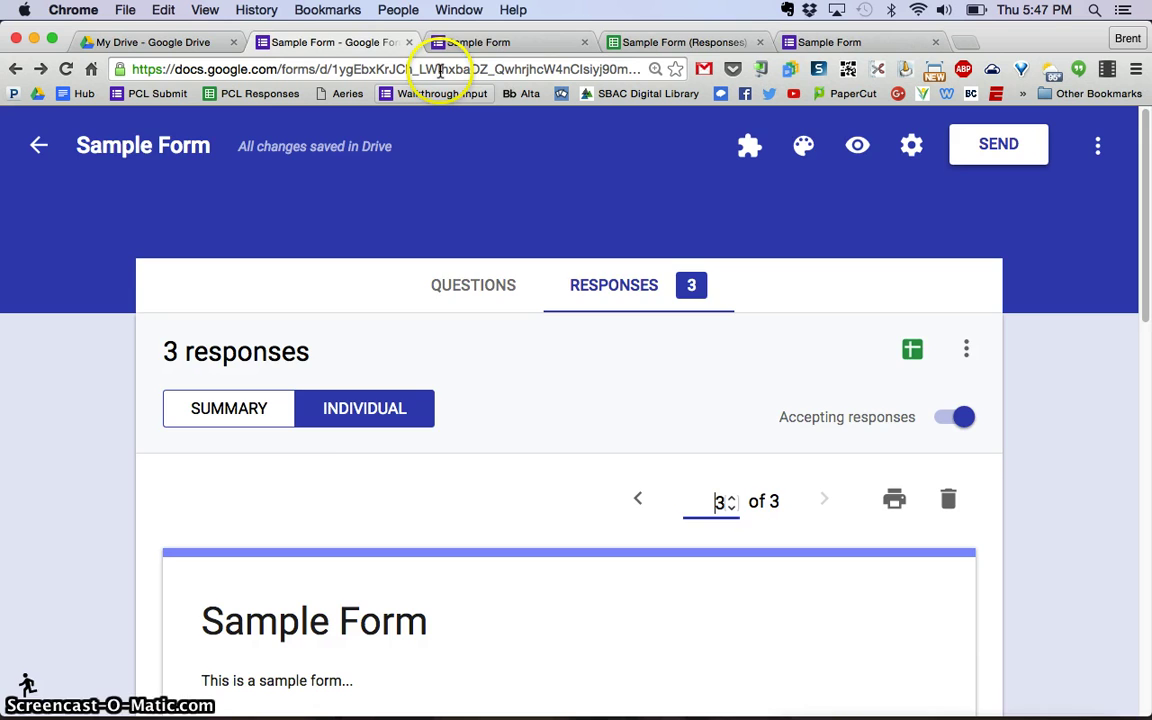
# Switch to the live form's confirmation tab and select its URL in the address bar.
pyautogui.click(478, 42)
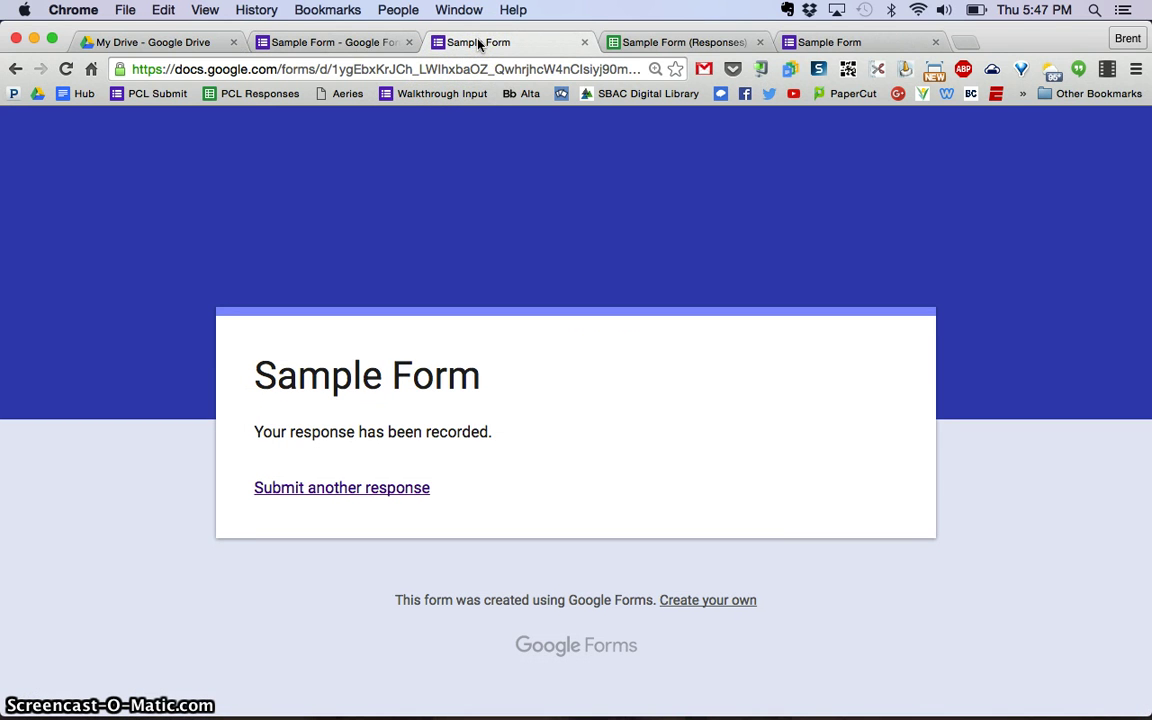
pyautogui.click(487, 69)
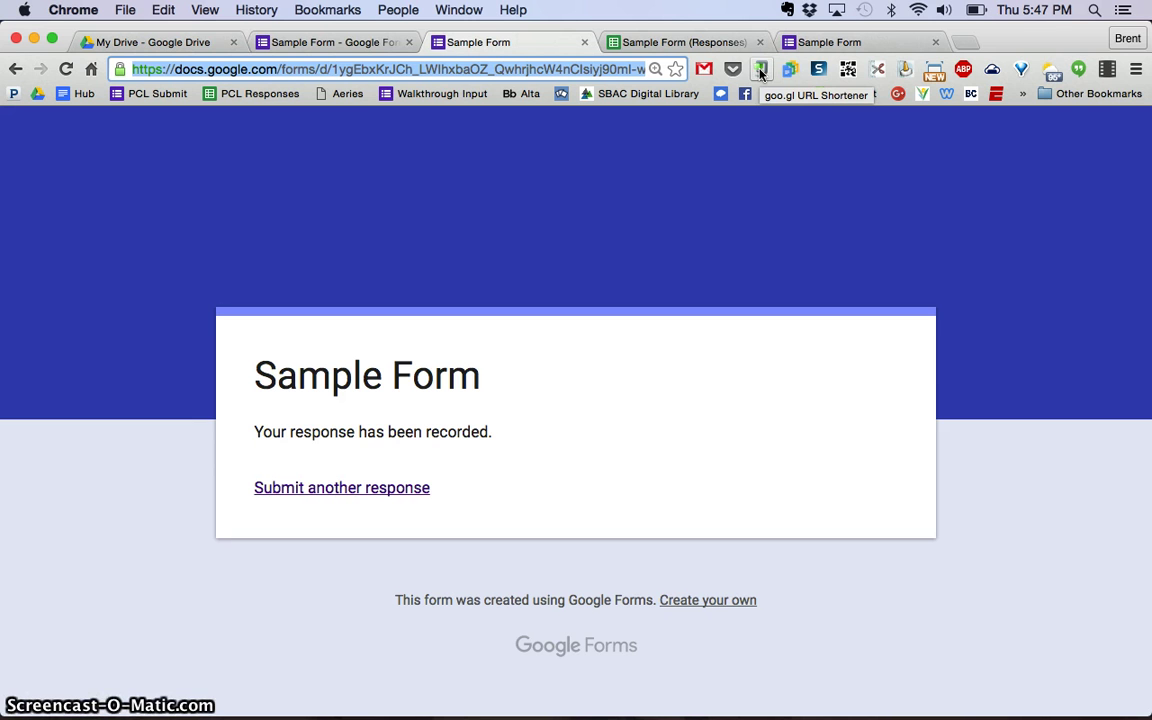
pyautogui.click(760, 70)
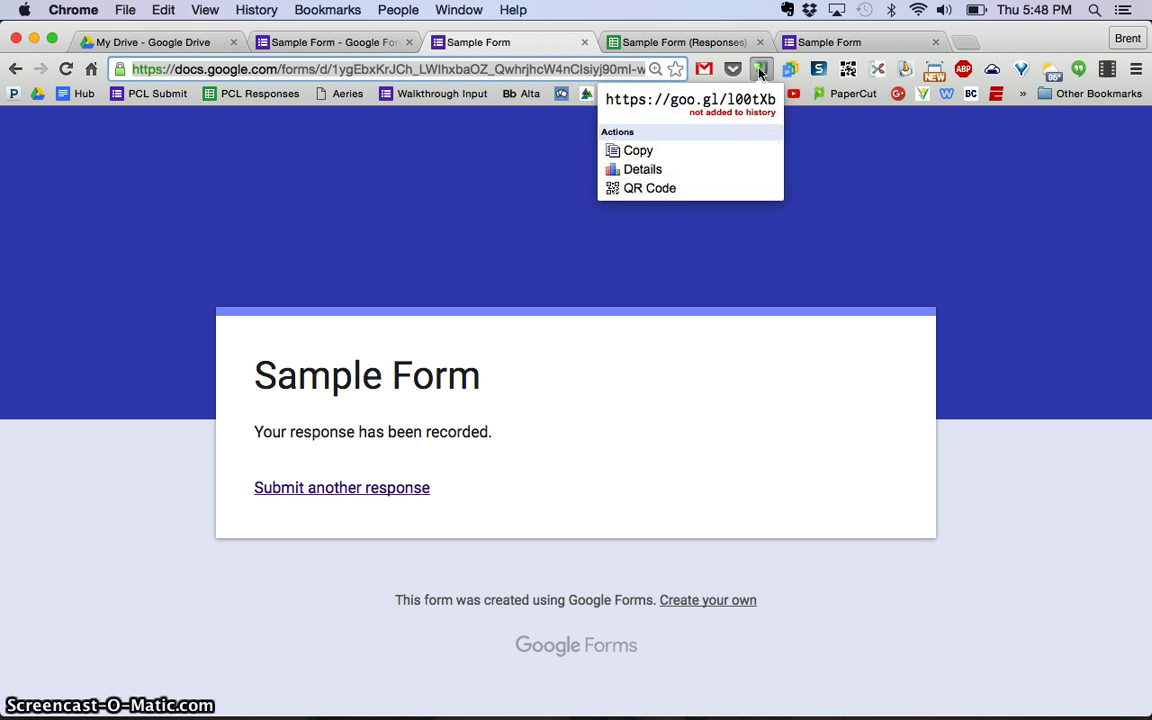
pyautogui.click(607, 100)
pyautogui.moveTo(607, 100); pyautogui.dragTo(772, 103)
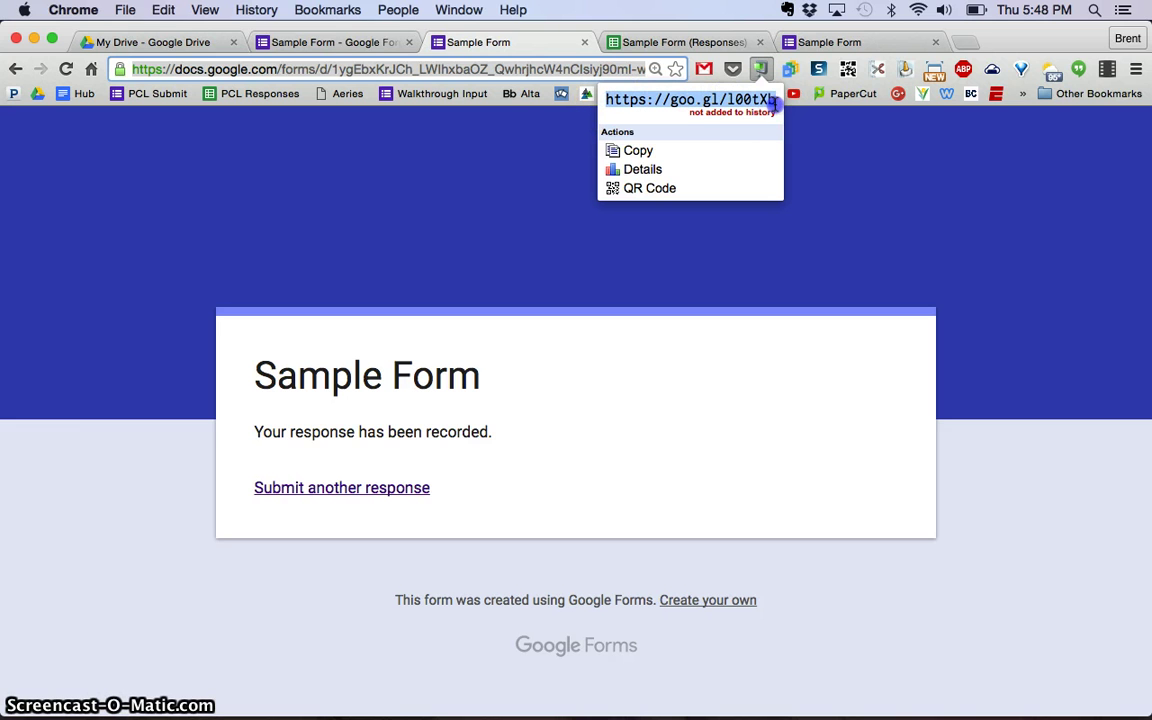
pyautogui.click(903, 181)
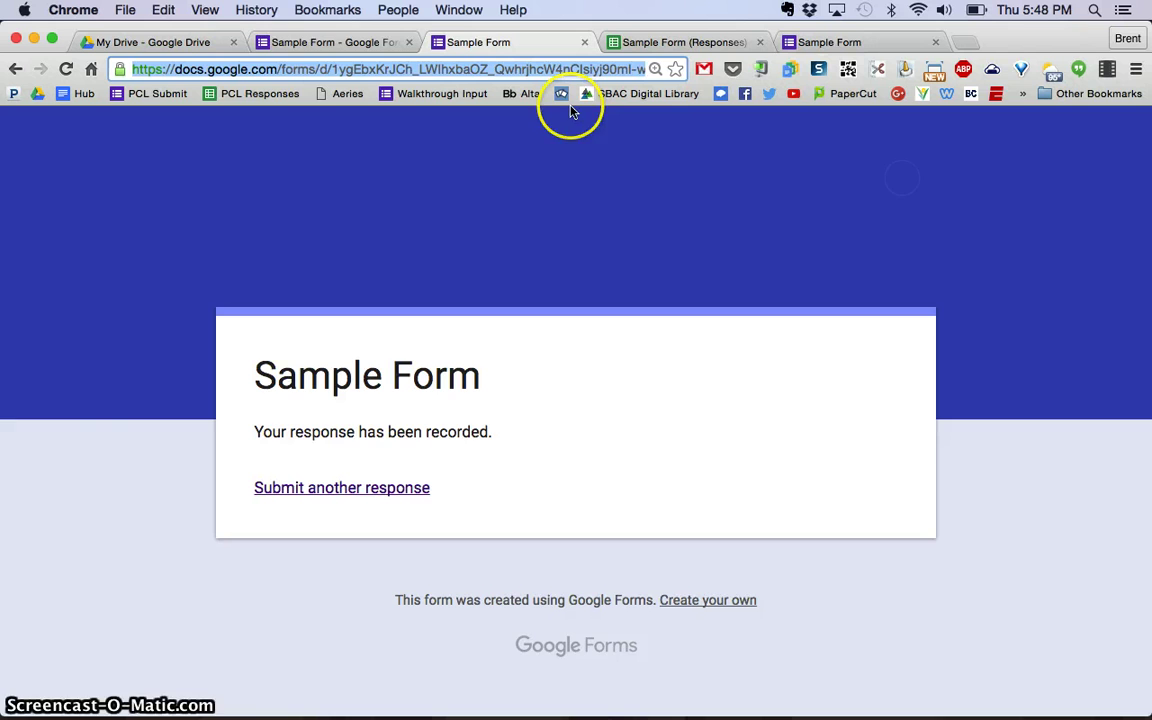
pyautogui.click(310, 42)
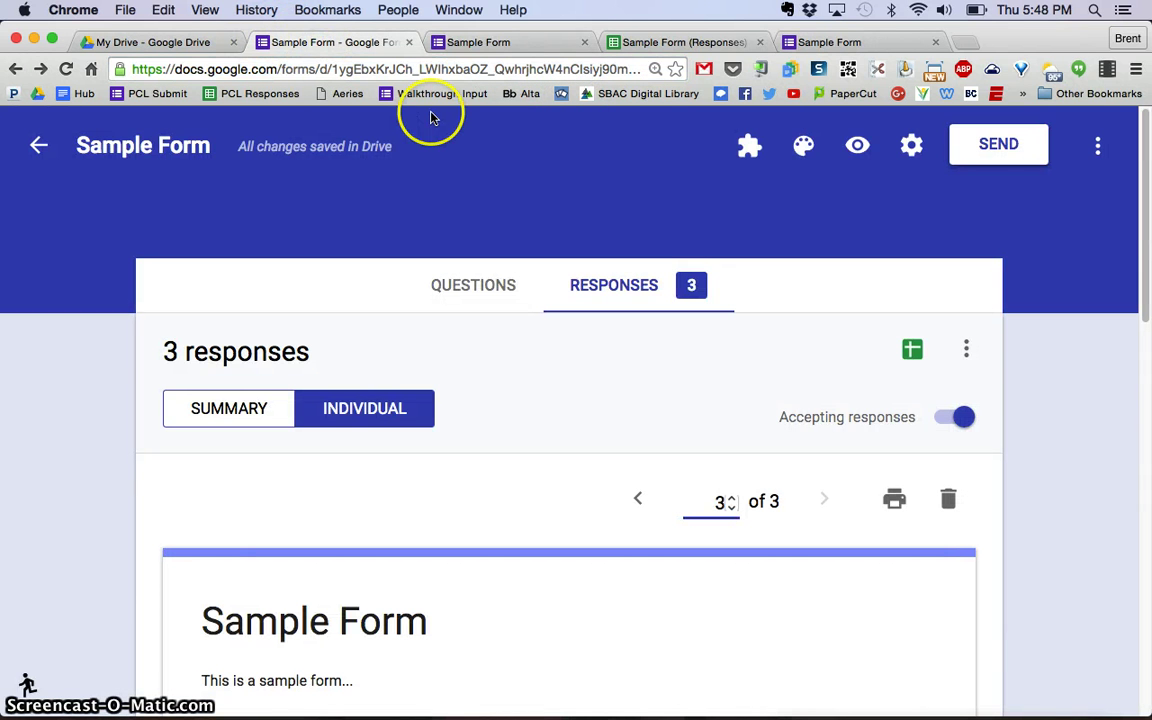
# Show the full form link in the Send form dialog, select it, and close the dialog.
pyautogui.click(993, 147)
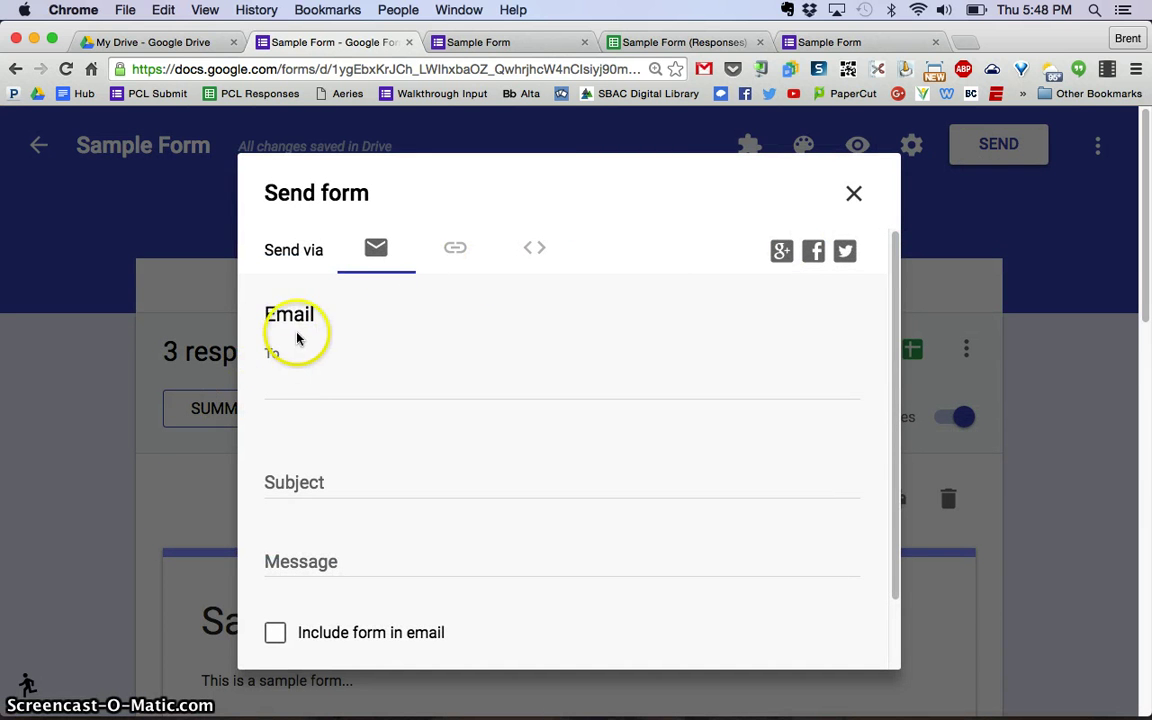
pyautogui.scroll(-1, 305, 355)
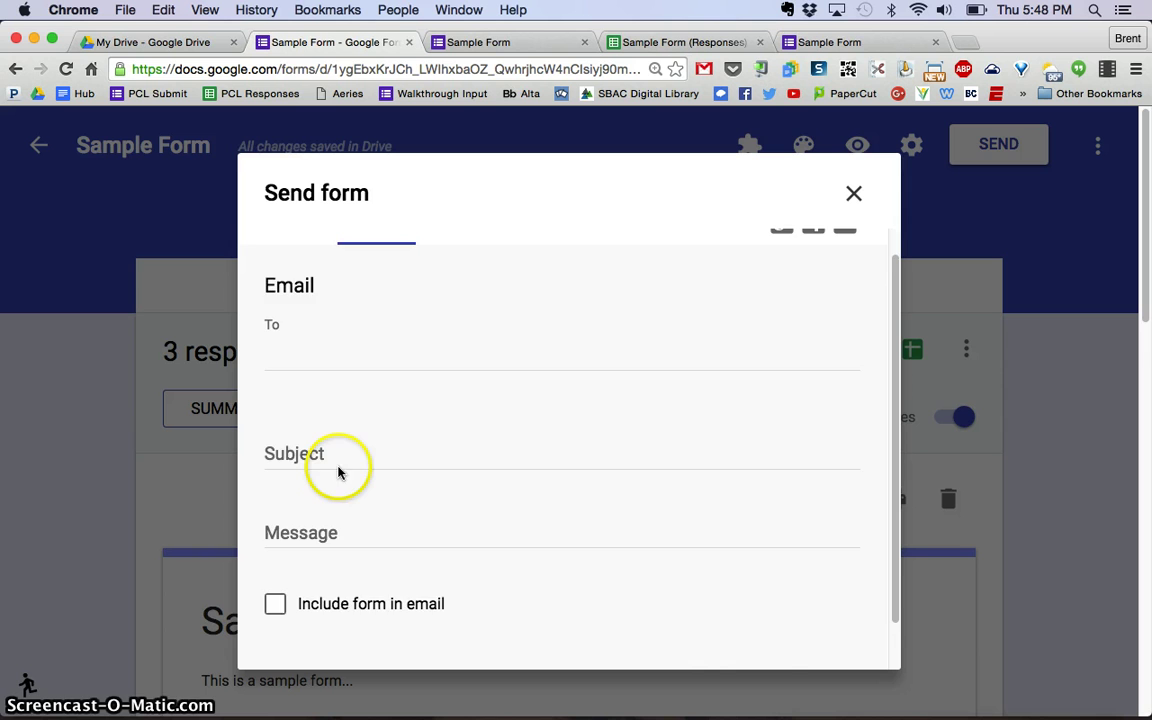
pyautogui.scroll(1, 337, 470)
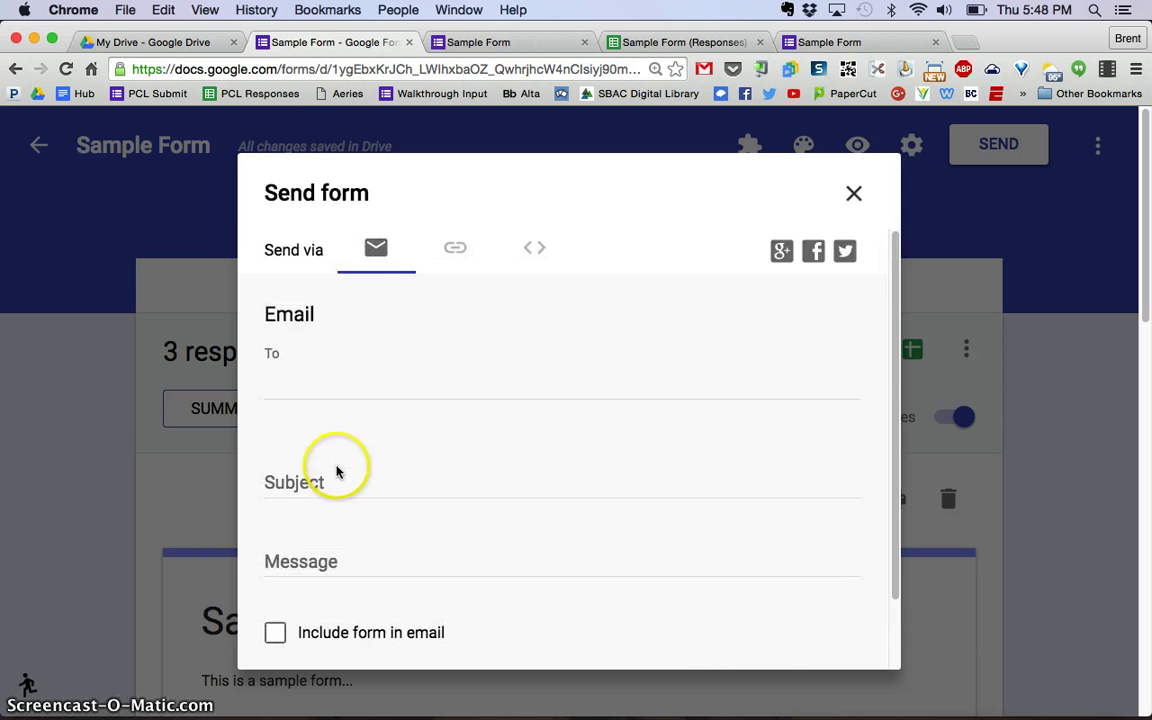
pyautogui.click(455, 252)
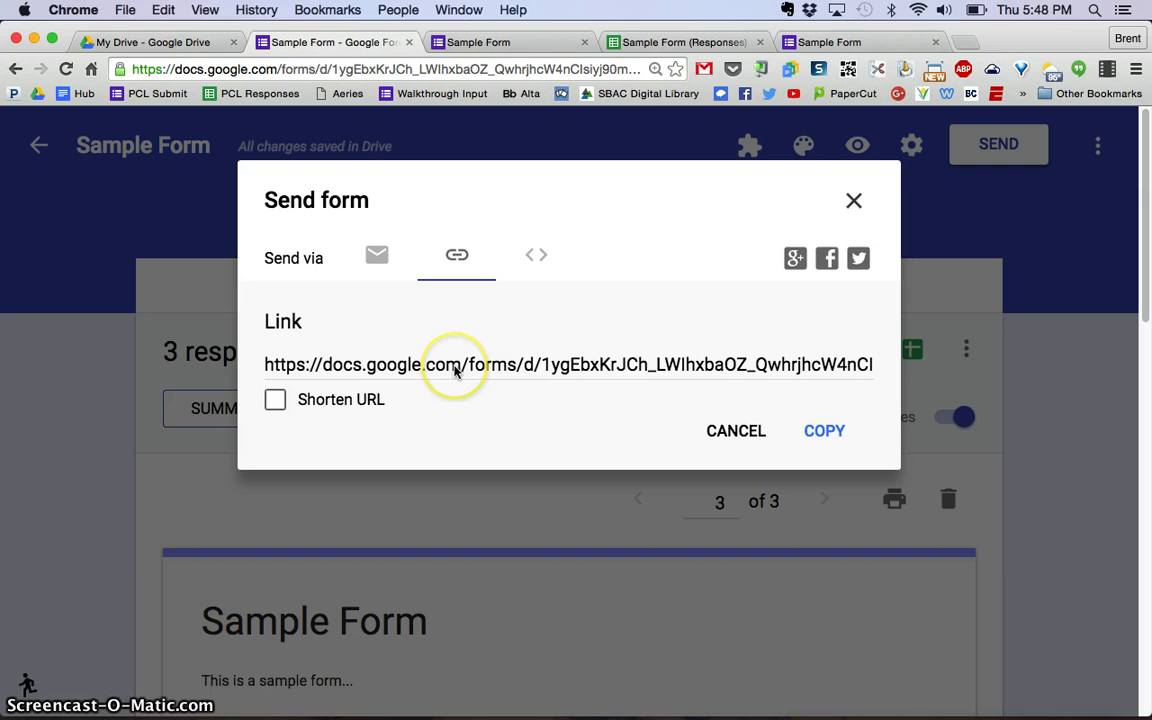
pyautogui.click(455, 368)
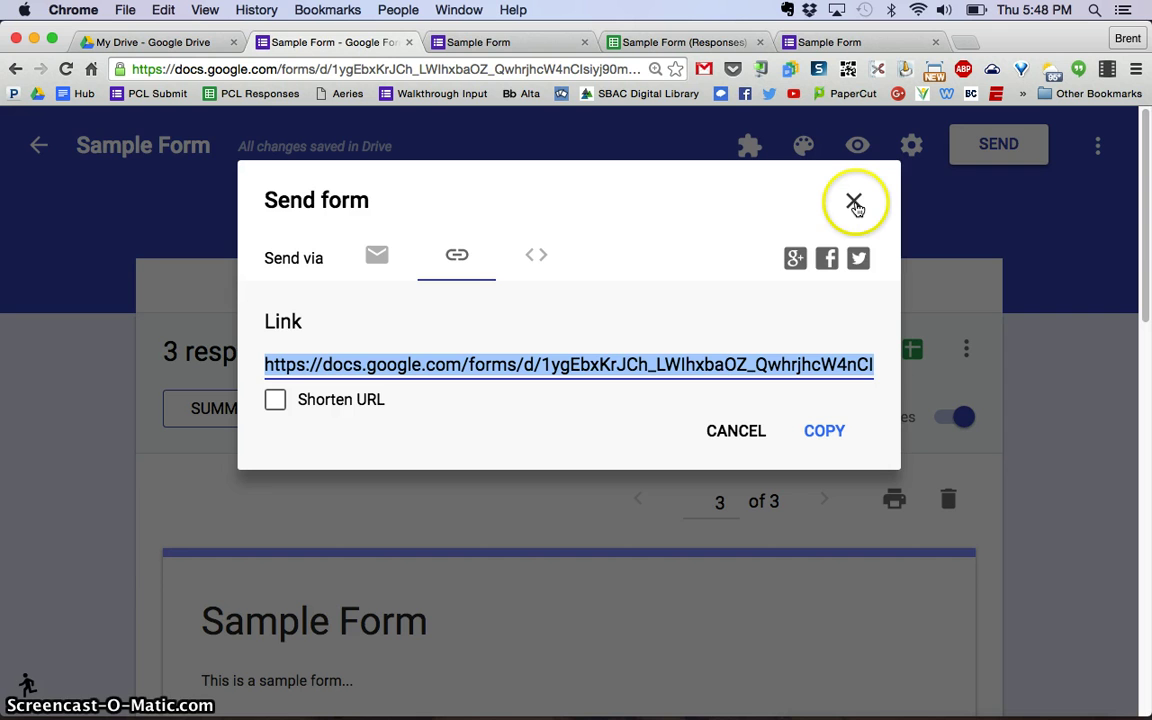
pyautogui.click(854, 204)
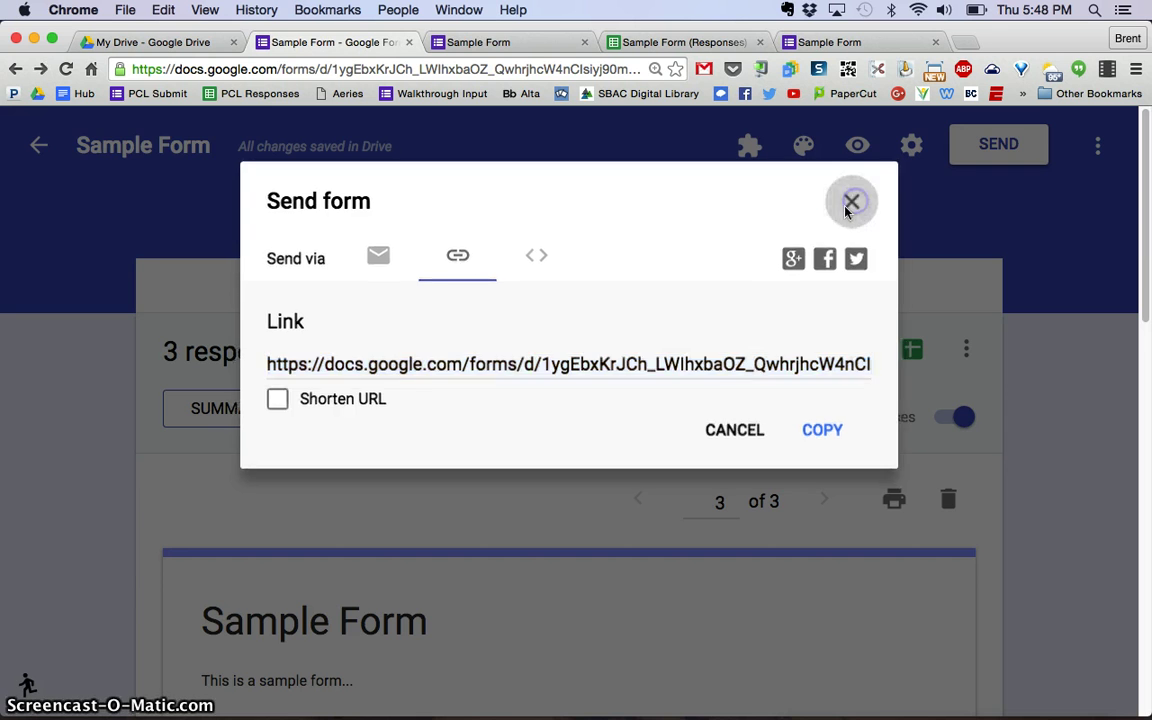
# Go from the confirmation tab back to the Sample Form editor and open the three-dot More menu.
pyautogui.click(524, 43)
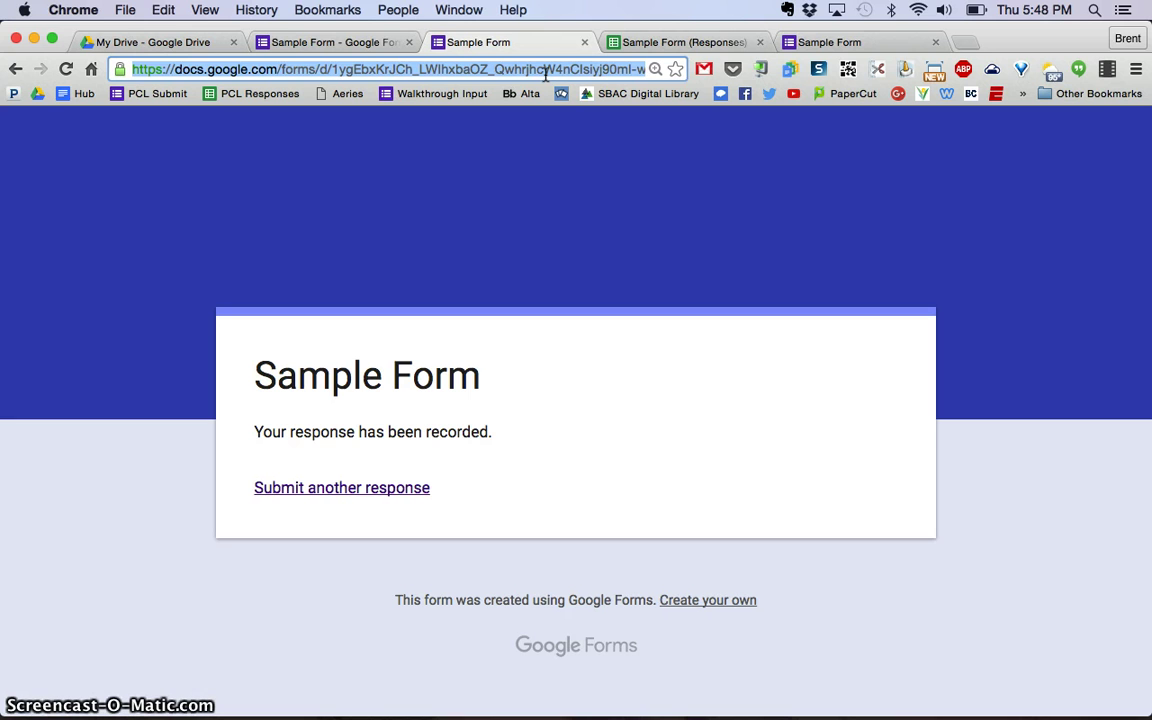
pyautogui.click(342, 43)
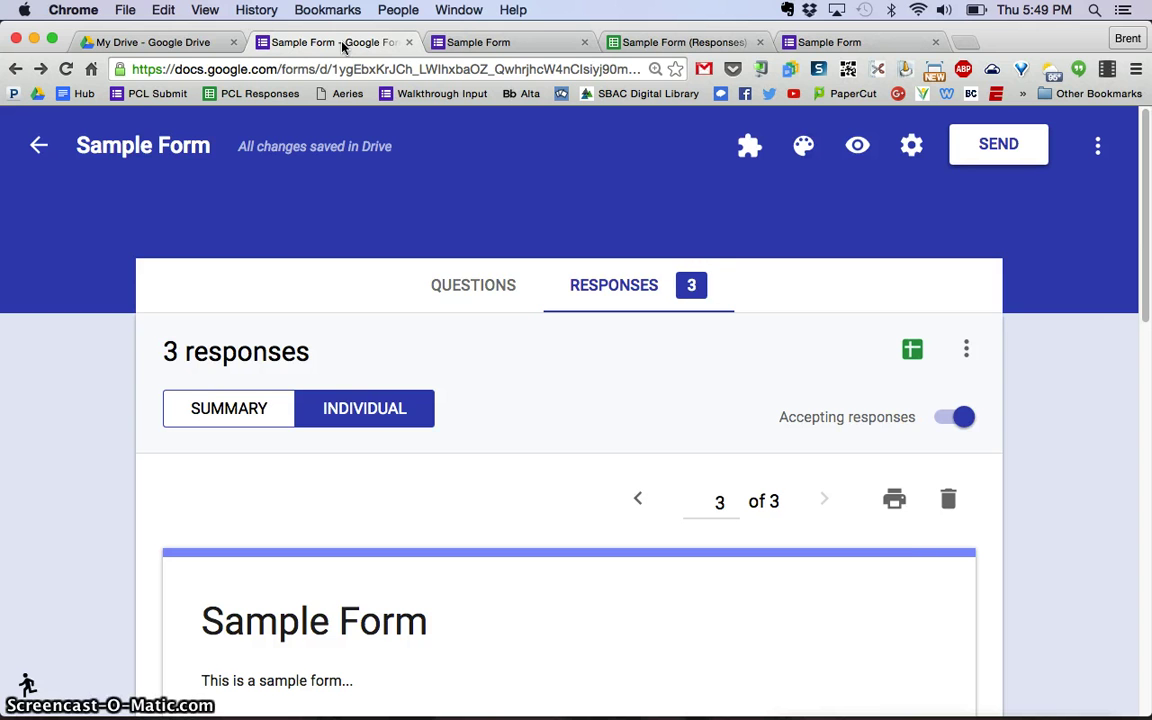
pyautogui.click(1100, 303)
pyautogui.click(1096, 228)
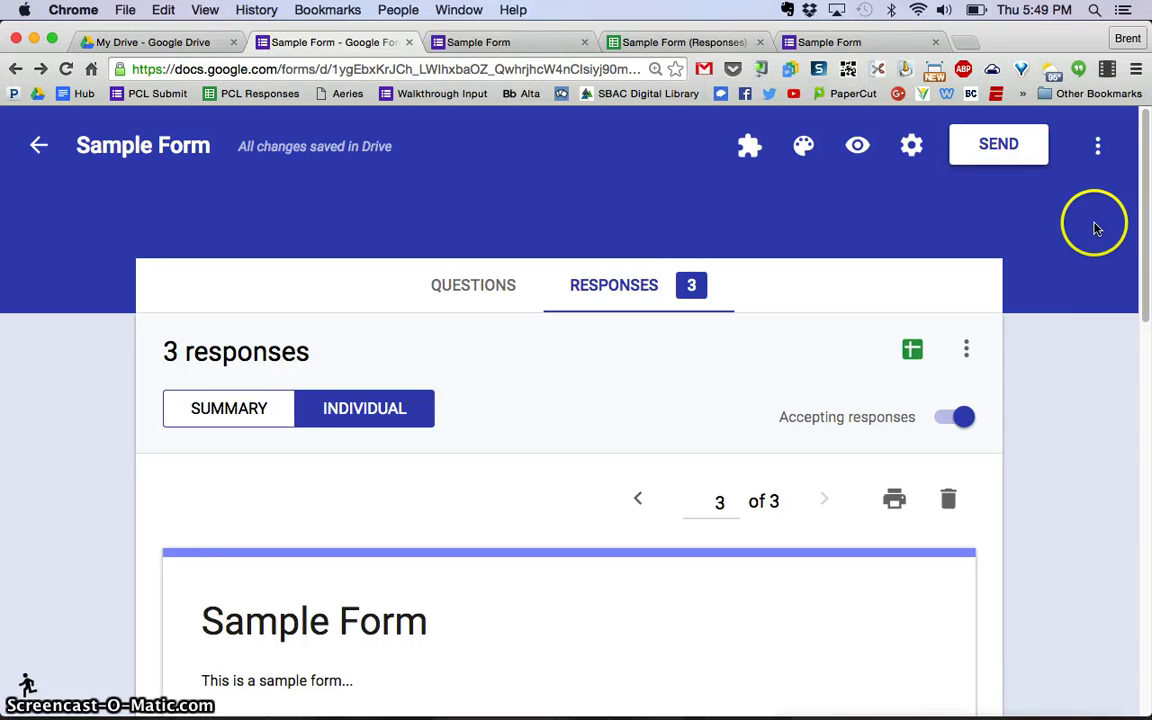
pyautogui.click(1098, 147)
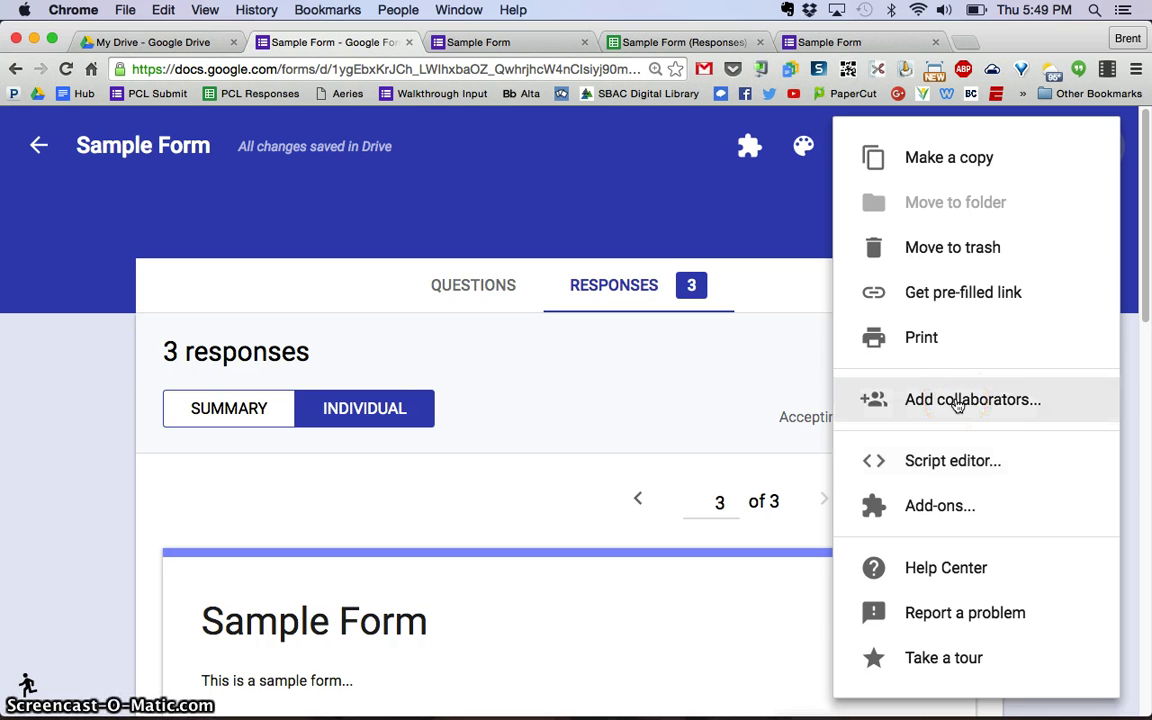
# Open Add collaborators, try the Invite people field and Can edit dropdown, then click Send.
pyautogui.click(957, 404)
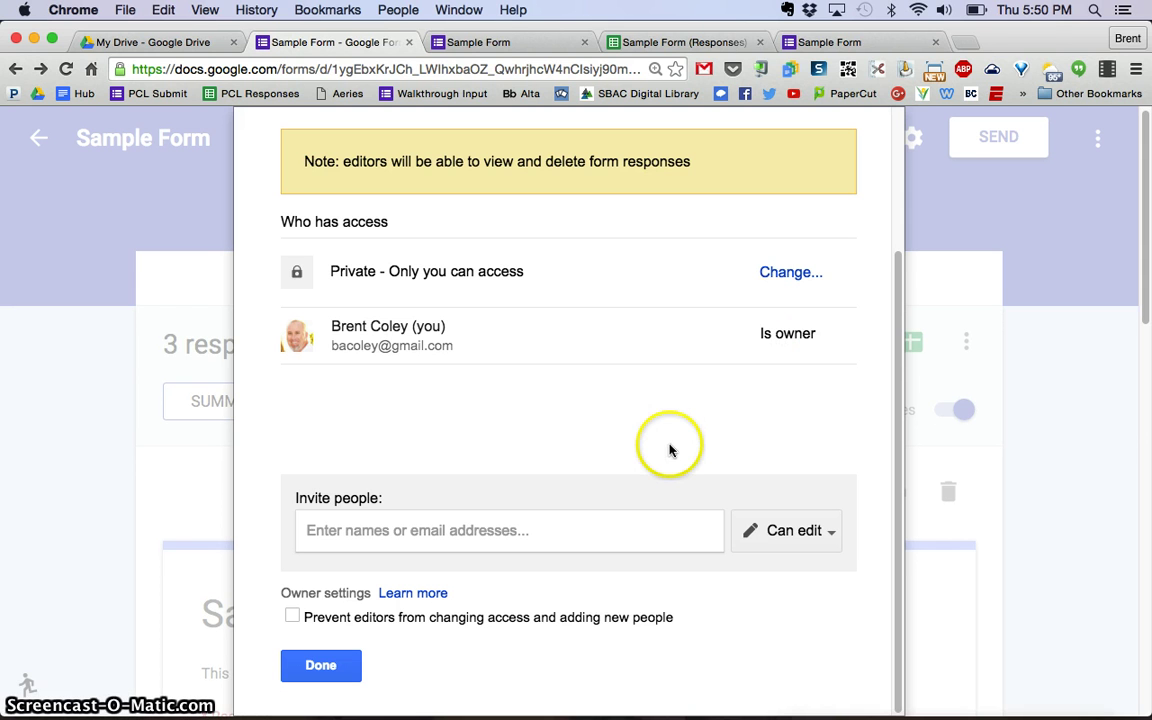
pyautogui.click(376, 532)
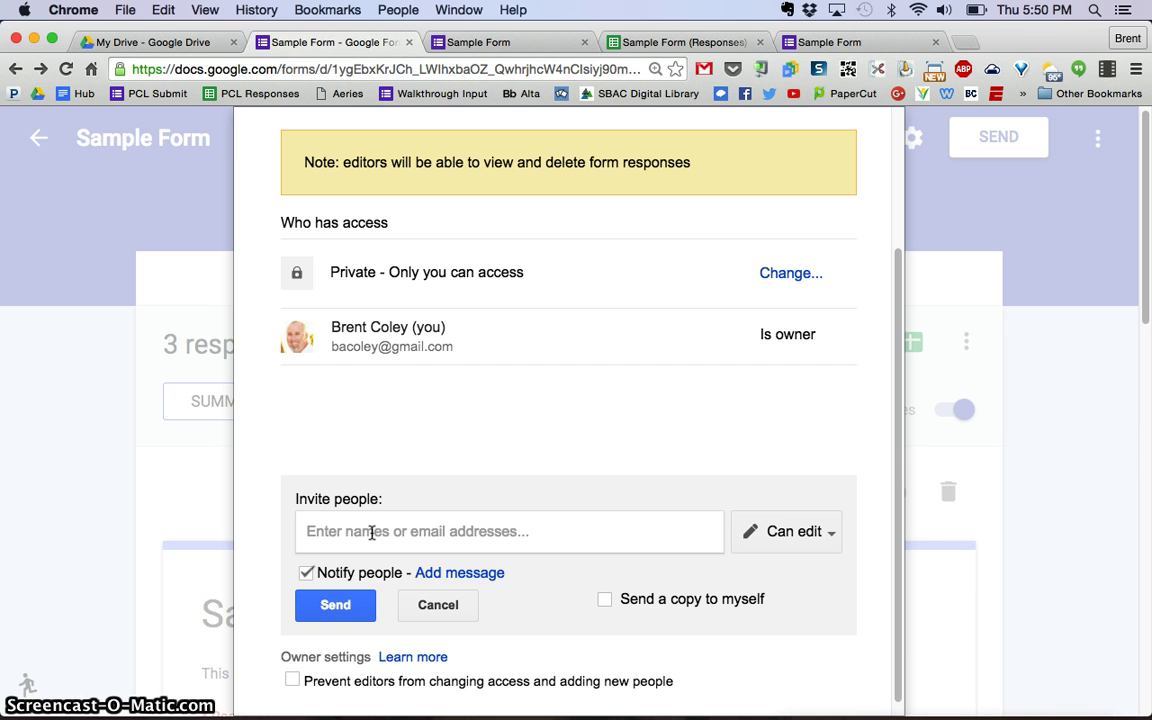
pyautogui.click(828, 538)
pyautogui.click(846, 526)
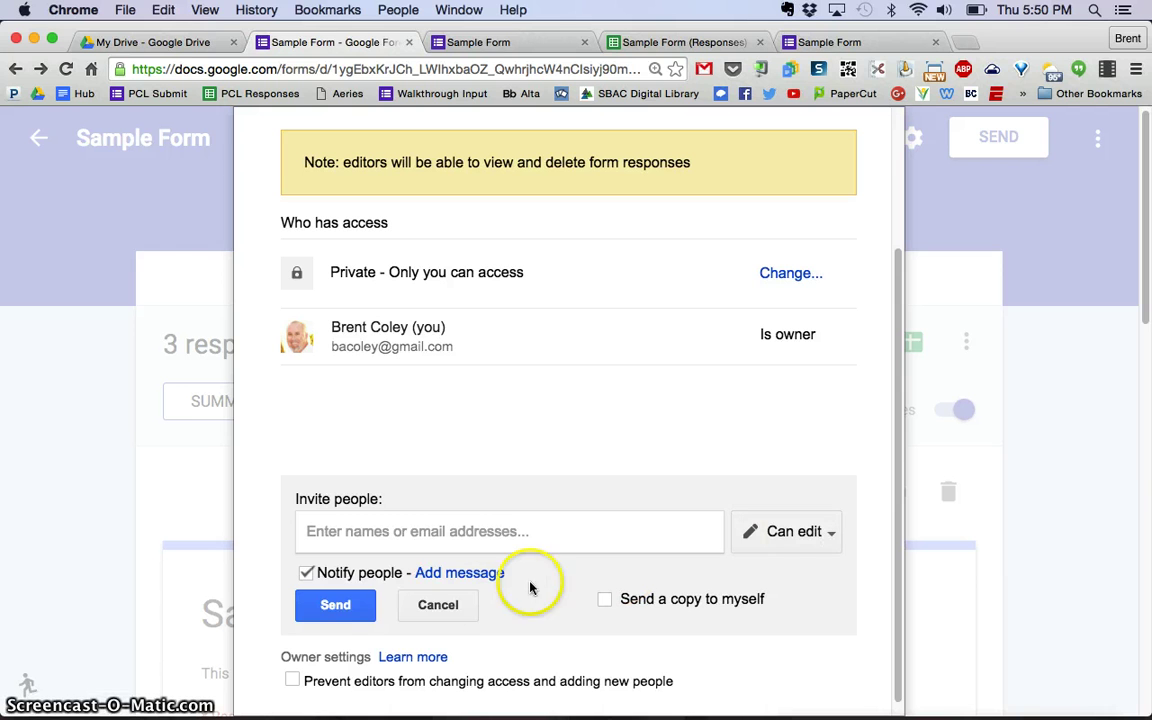
pyautogui.scroll(-3, 338, 610)
pyautogui.click(345, 598)
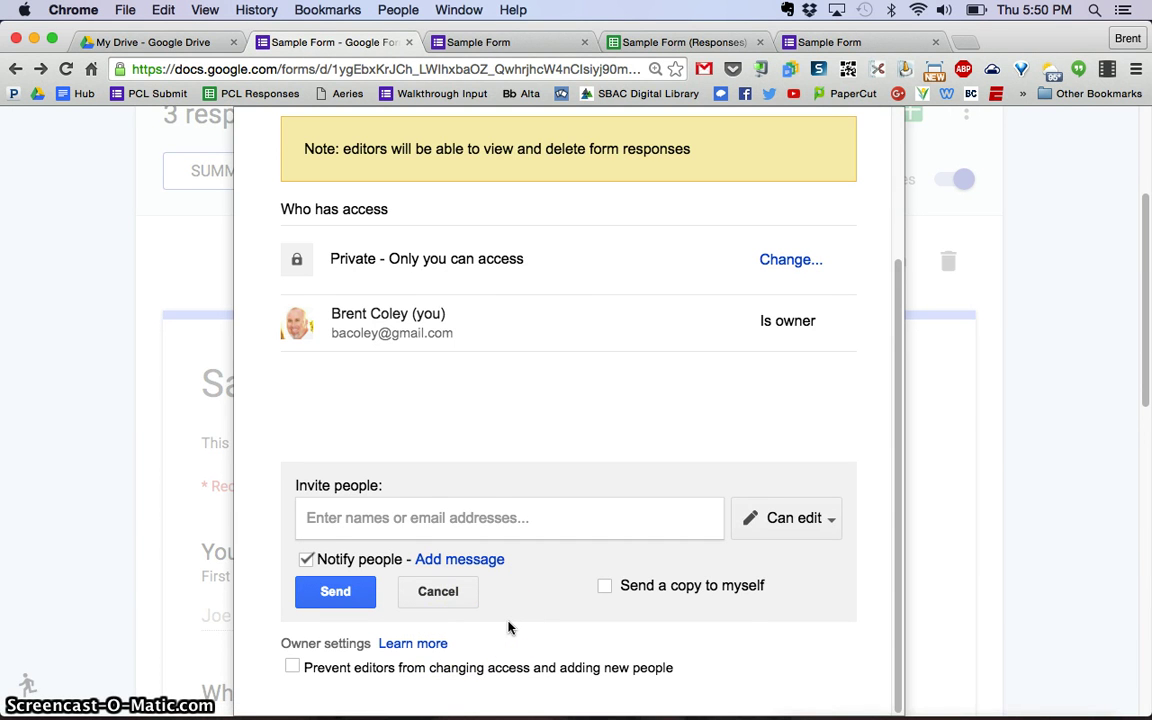
# Zoom the page out twice, cancel the pending invitation, and close sharing with Done.
pyautogui.press('super+minus')
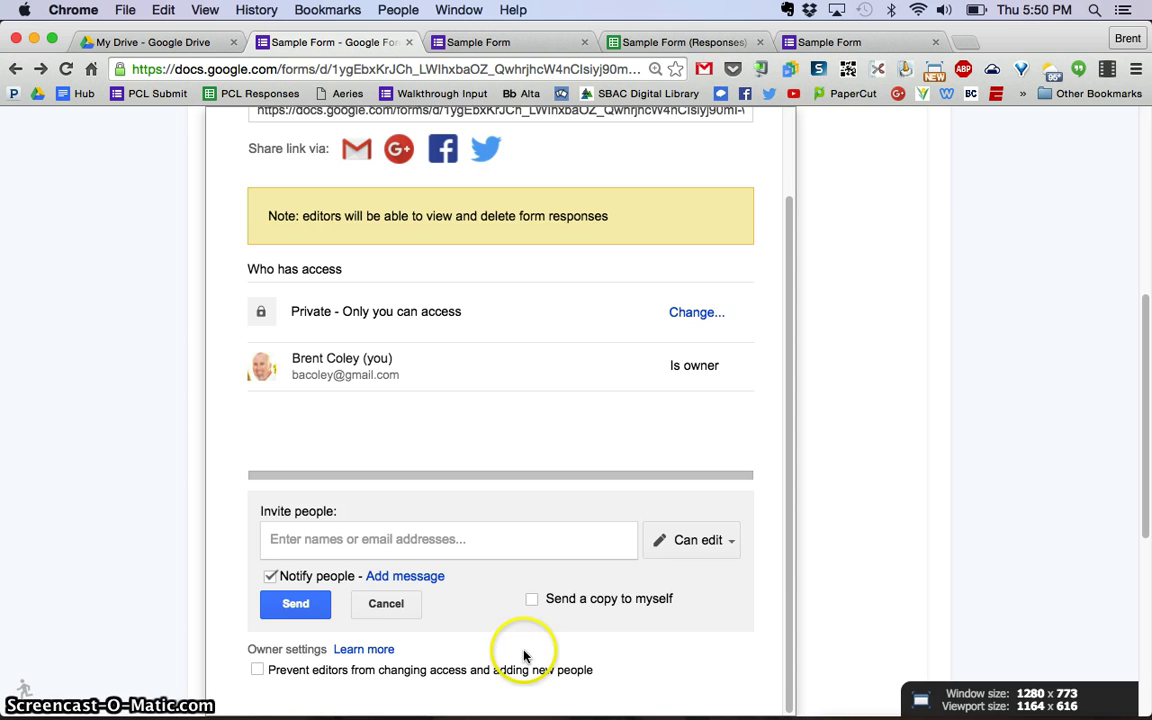
pyautogui.scroll(2, 694, 532)
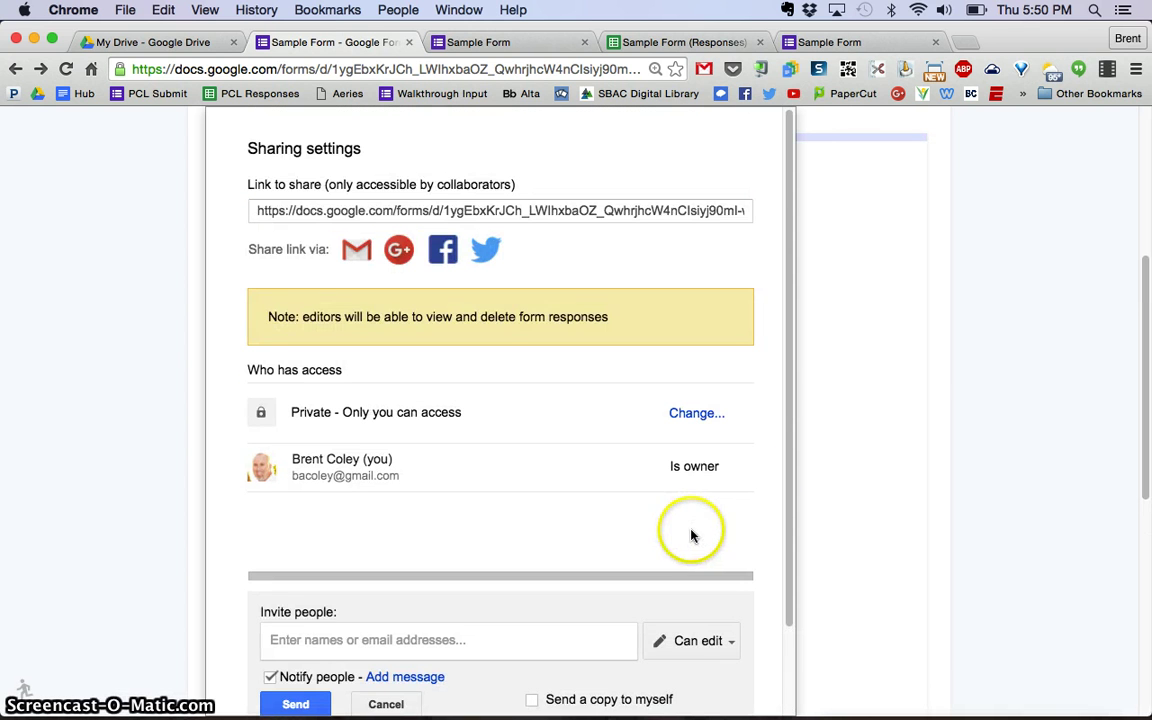
pyautogui.moveTo(790, 390); pyautogui.dragTo(788, 532)
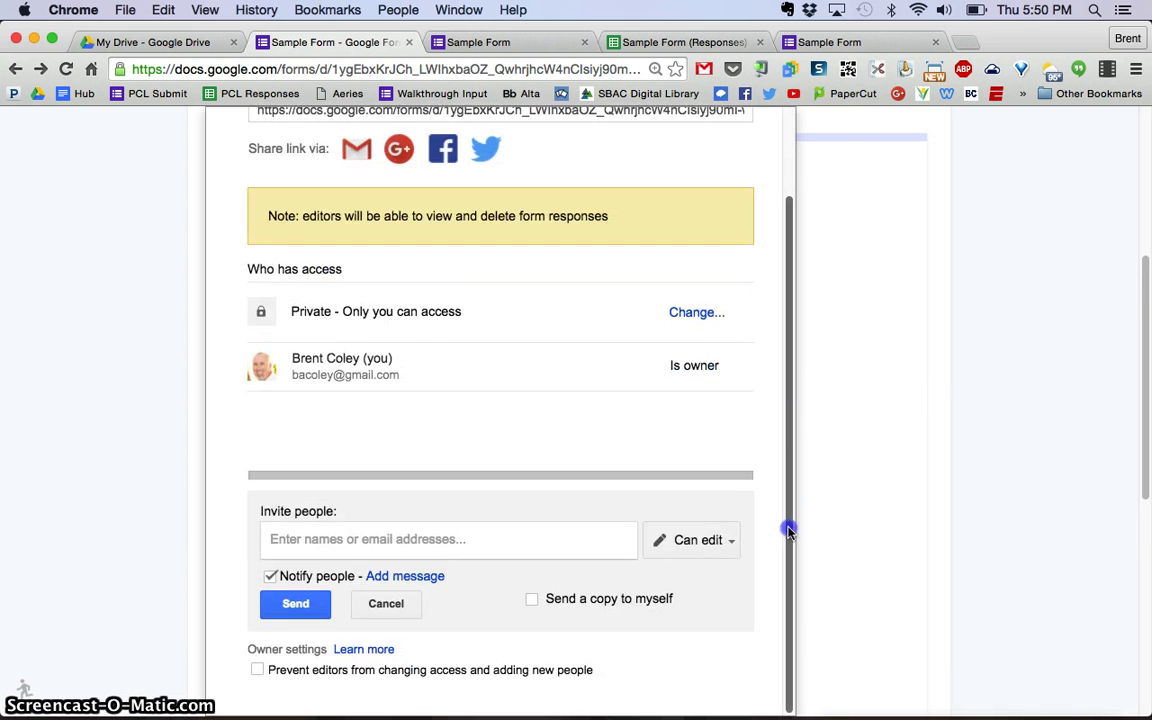
pyautogui.press('super+minus')
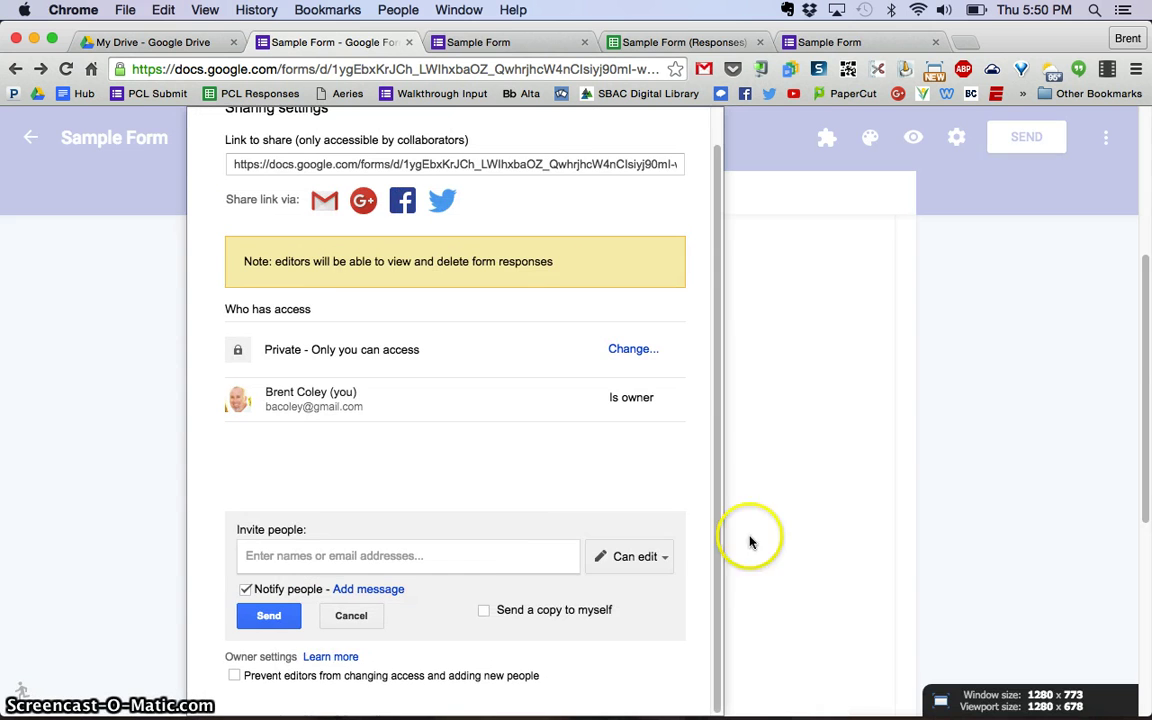
pyautogui.scroll(-5, 553, 566)
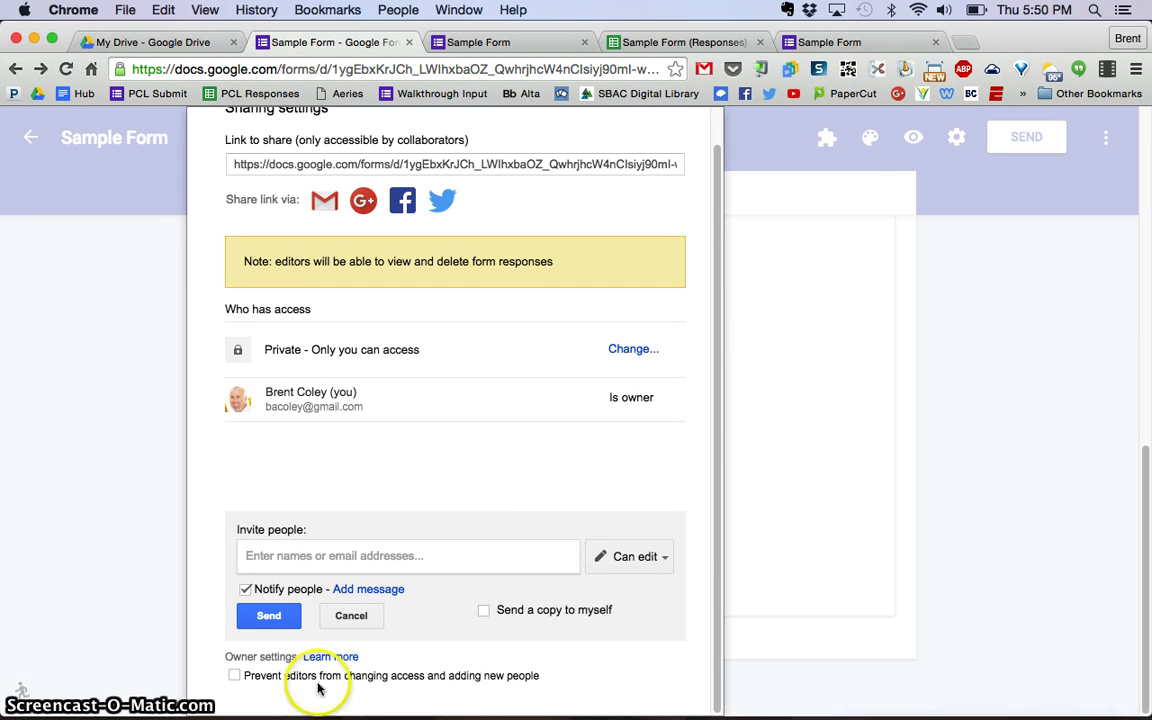
pyautogui.click(352, 616)
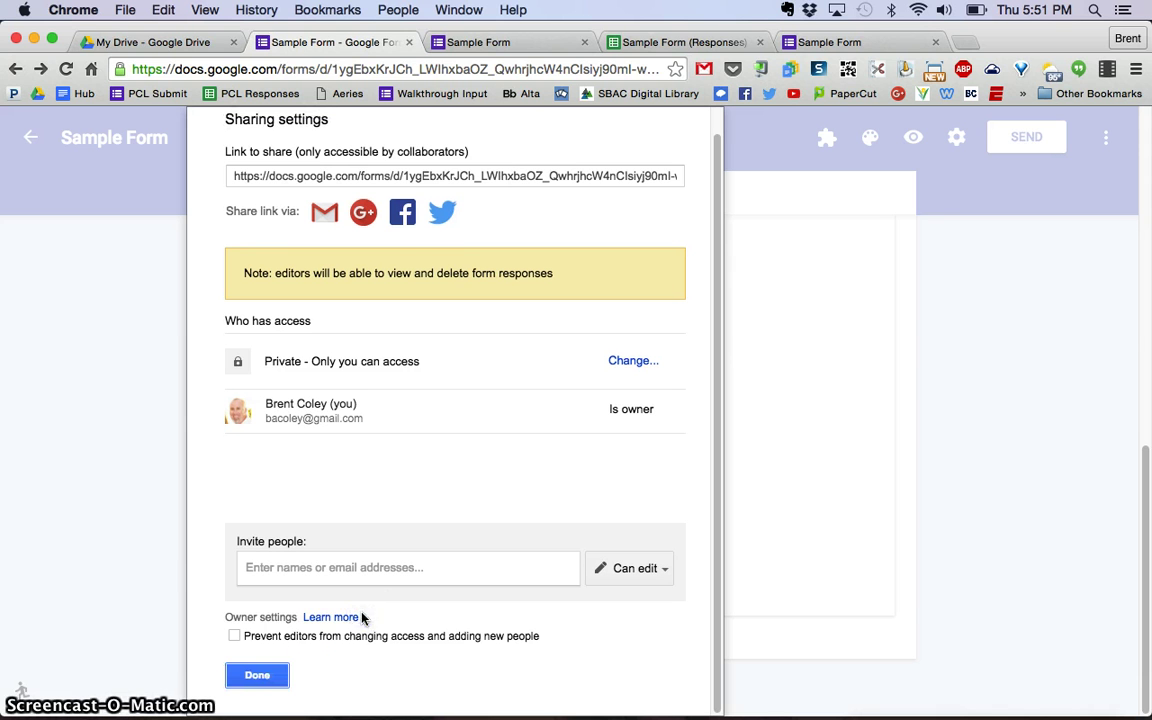
pyautogui.click(257, 676)
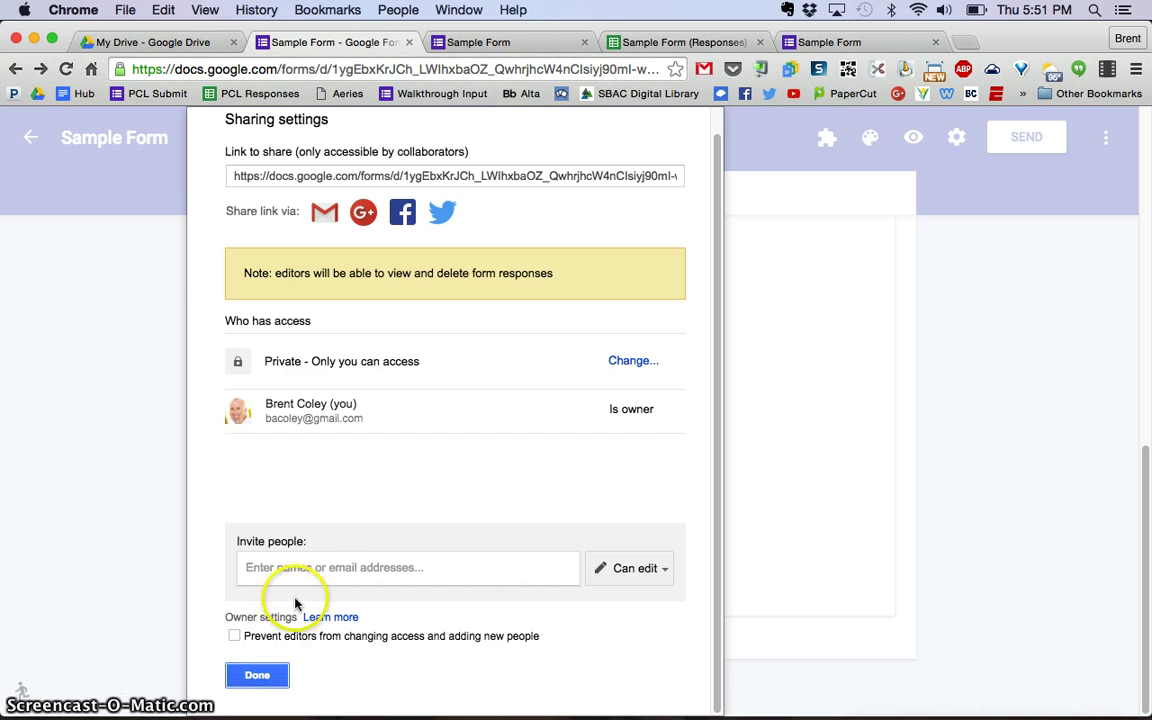
pyautogui.click(257, 676)
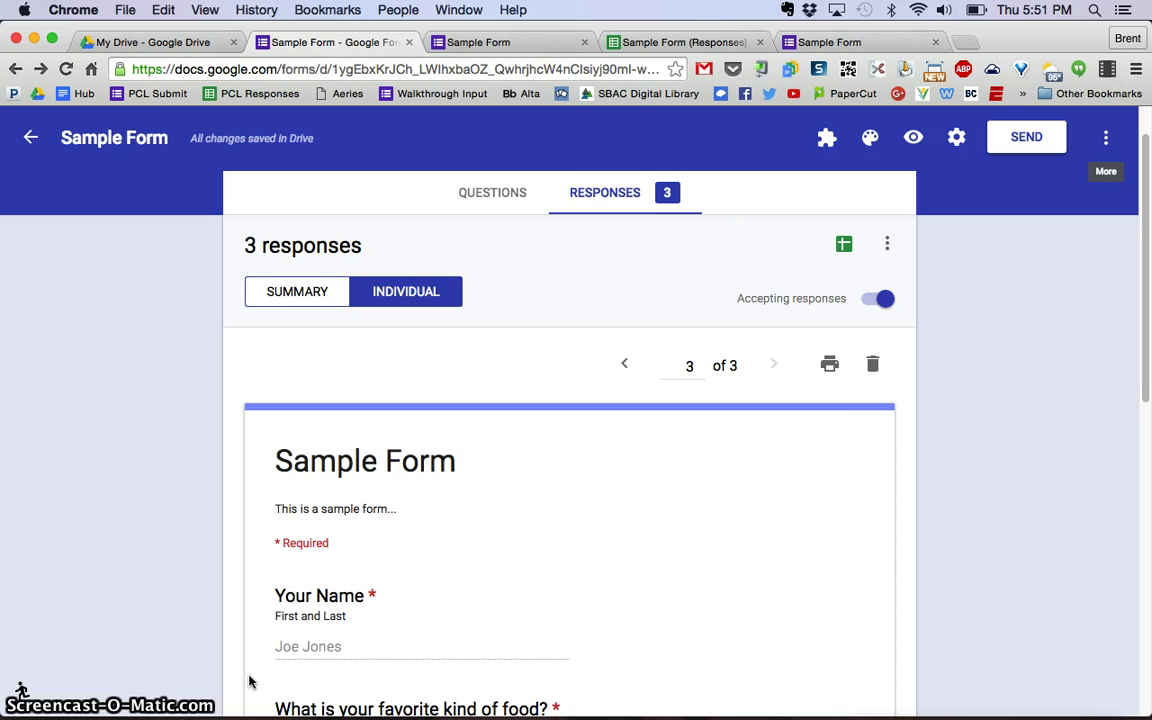
pyautogui.press('super+equal')
pyautogui.press('super+equal')
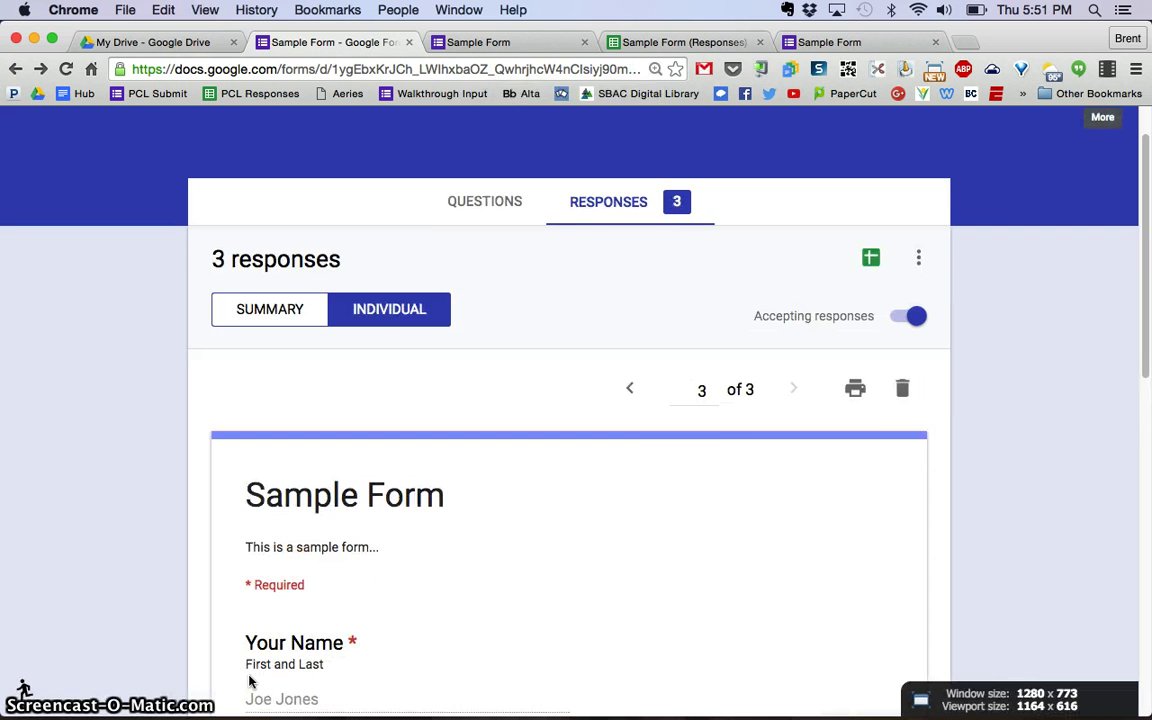
pyautogui.scroll(2, 250, 681)
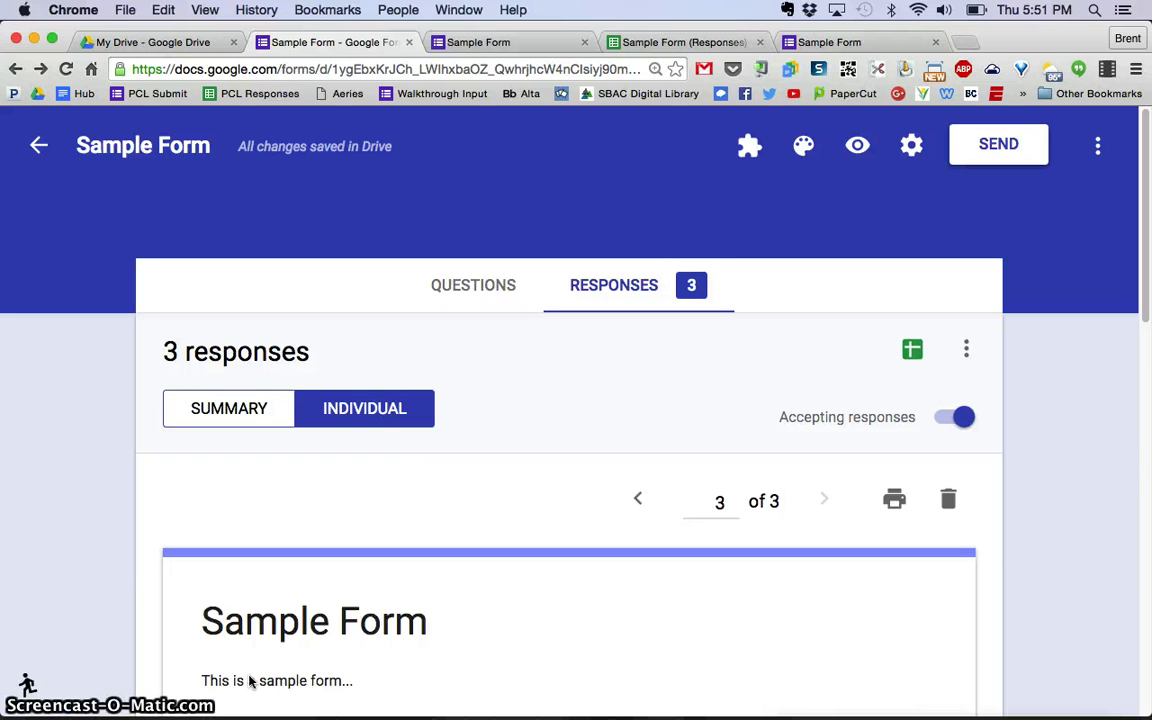
pyautogui.hotkey('ctrl', 'Up')
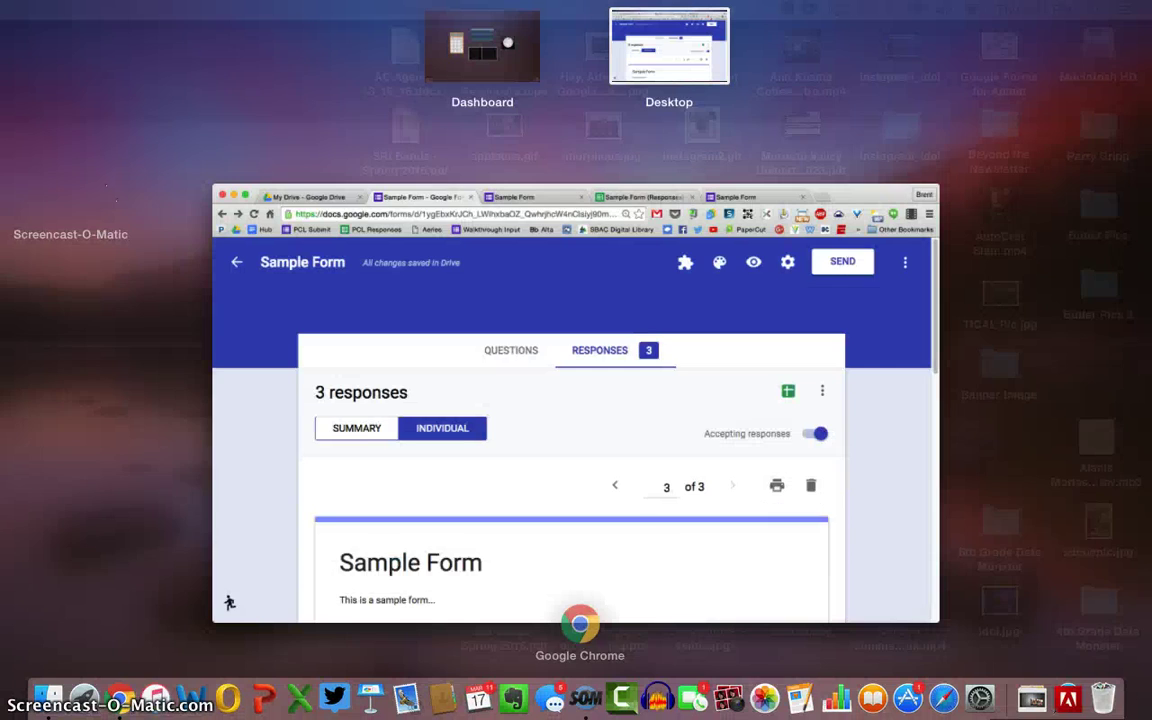
pyautogui.click(252, 591)
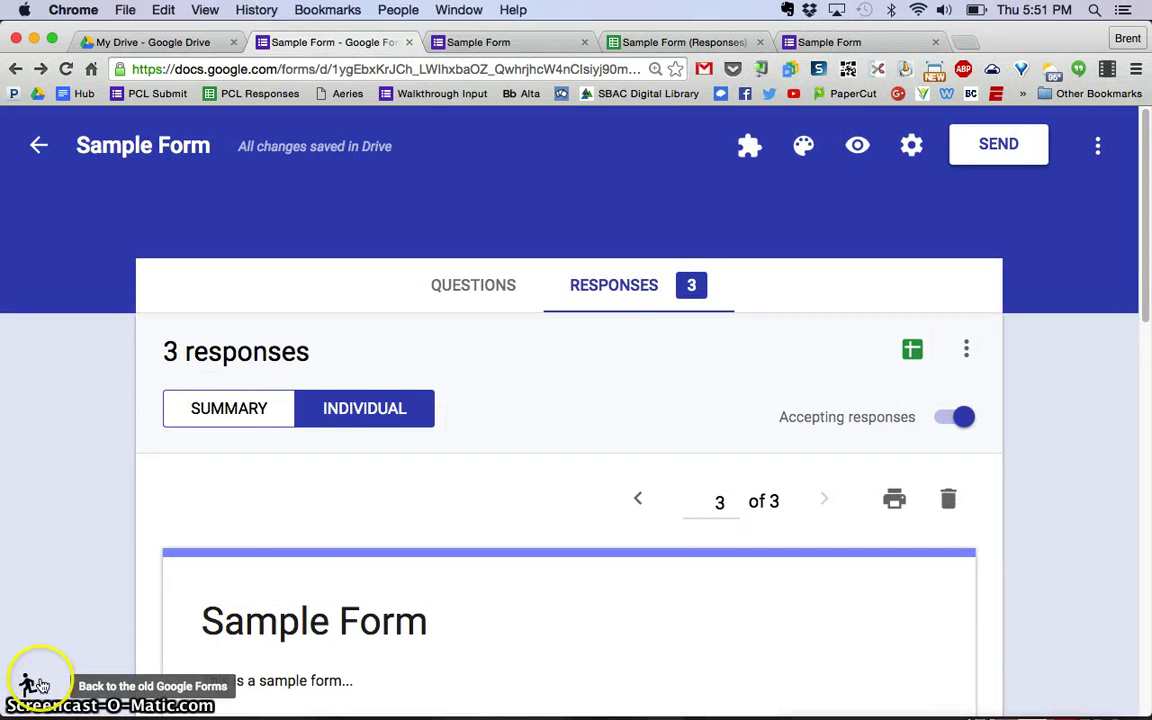